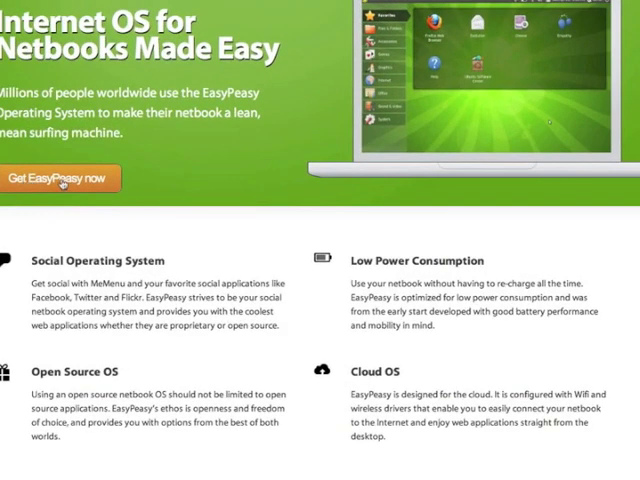
Step: Start the EasyPeasy download from the Get EasyPeasy page
{"action": "left_click", "coordinate": [70, 183]}
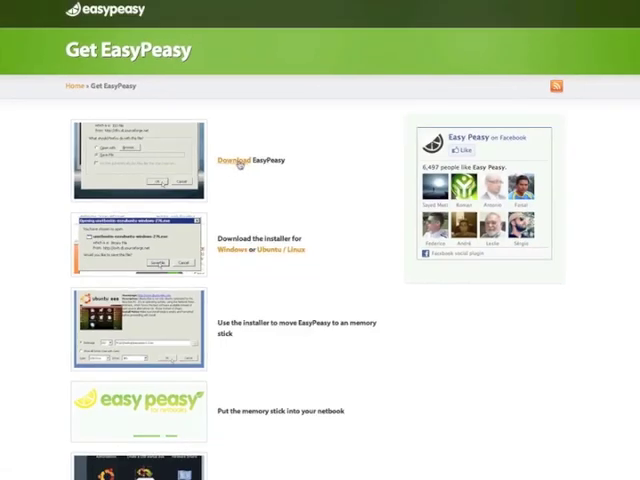
{"action": "left_click", "coordinate": [240, 162]}
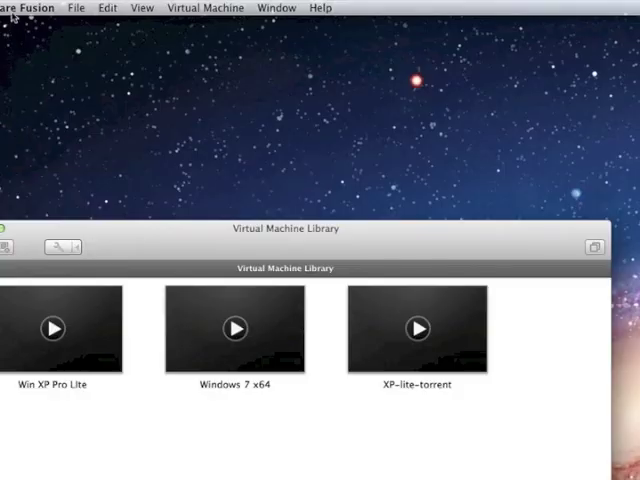
Step: Begin creating a new virtual machine from the File menu and continue past the introduction
{"action": "left_click_drag", "start_coordinate": [140, 247], "coordinate": [133, 148]}
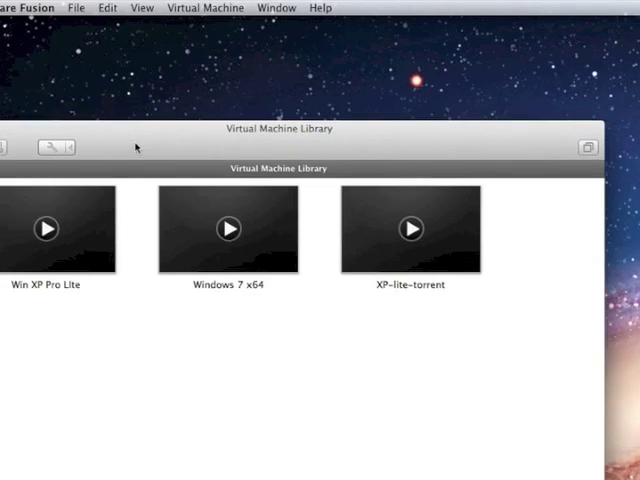
{"action": "left_click", "coordinate": [76, 7]}
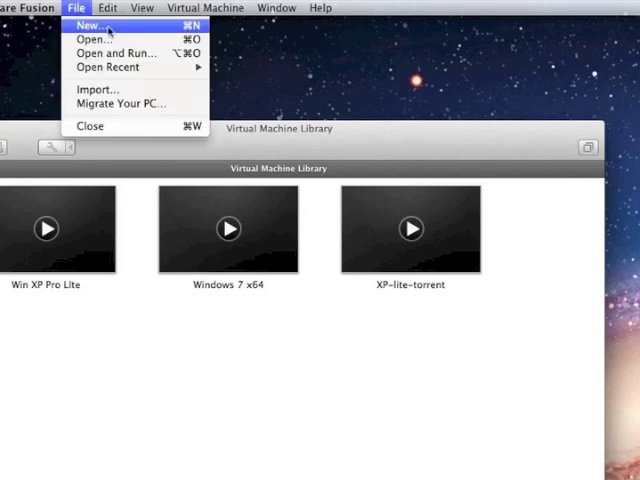
{"action": "left_click", "coordinate": [107, 30]}
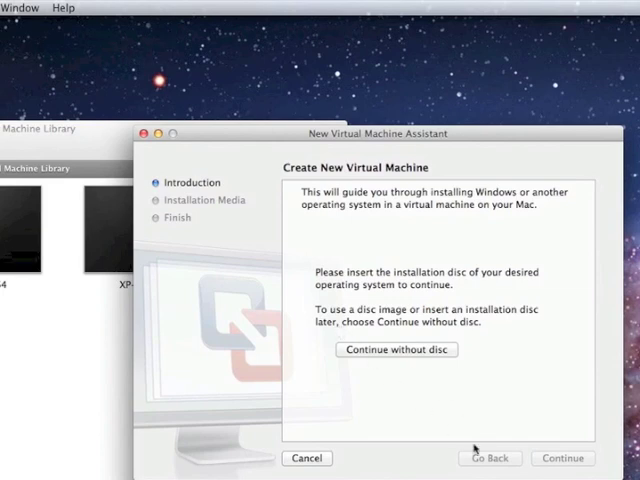
{"action": "left_click", "coordinate": [397, 349]}
Step: Choose EasyPeasy-1.6.iso from the Desktop as the installation disc image and continue
{"action": "left_click", "coordinate": [470, 277]}
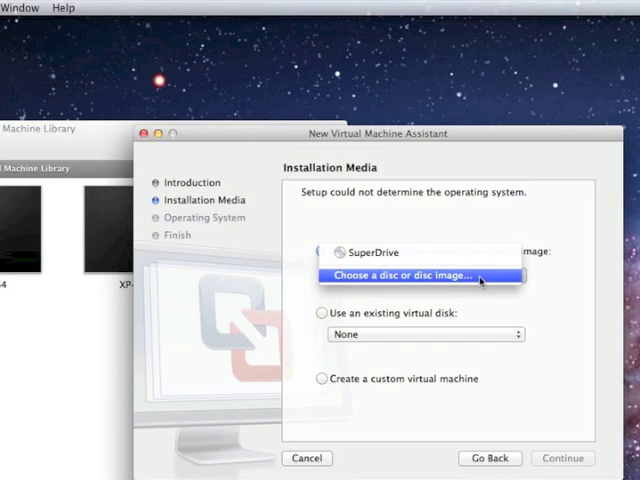
{"action": "left_click", "coordinate": [480, 280]}
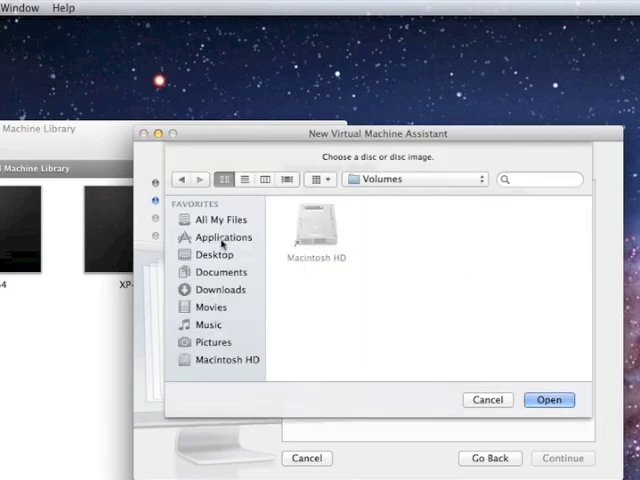
{"action": "left_click", "coordinate": [214, 254]}
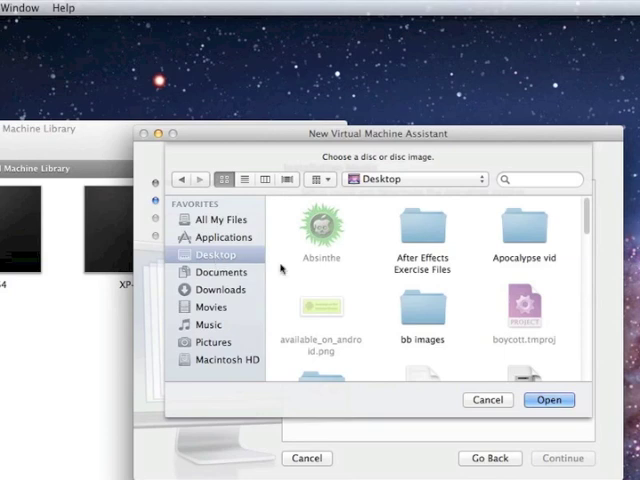
{"action": "scroll", "coordinate": [500, 300], "scroll_direction": "down", "scroll_amount": 5}
{"action": "scroll", "coordinate": [500, 305], "scroll_direction": "down", "scroll_amount": 5}
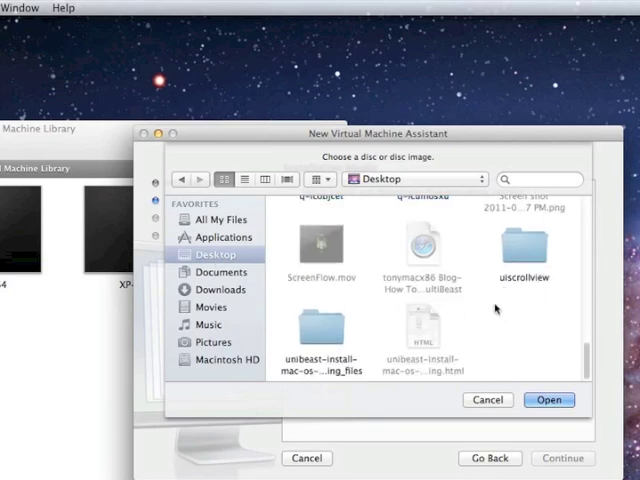
{"action": "scroll", "coordinate": [450, 290], "scroll_direction": "up", "scroll_amount": 5}
{"action": "scroll", "coordinate": [450, 290], "scroll_direction": "up", "scroll_amount": 3}
{"action": "left_click", "coordinate": [524, 285]}
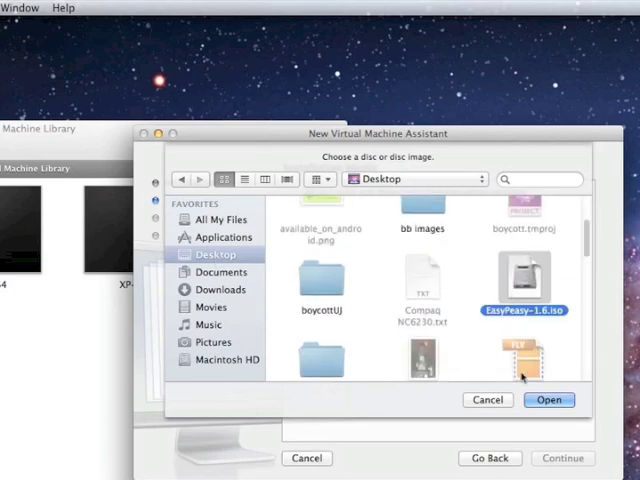
{"action": "left_click", "coordinate": [549, 399]}
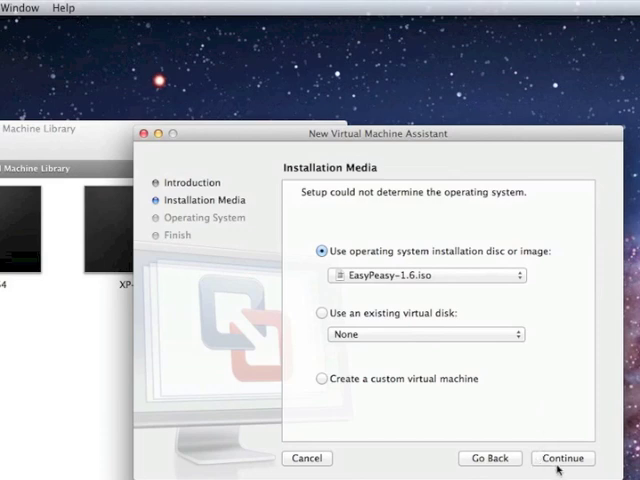
{"action": "left_click", "coordinate": [562, 458]}
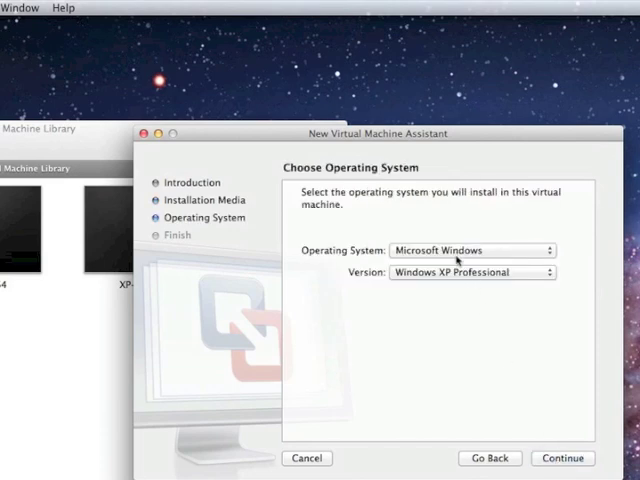
Step: Set the operating system to Linux, version Ubuntu, and finish the configuration
{"action": "left_click", "coordinate": [460, 250]}
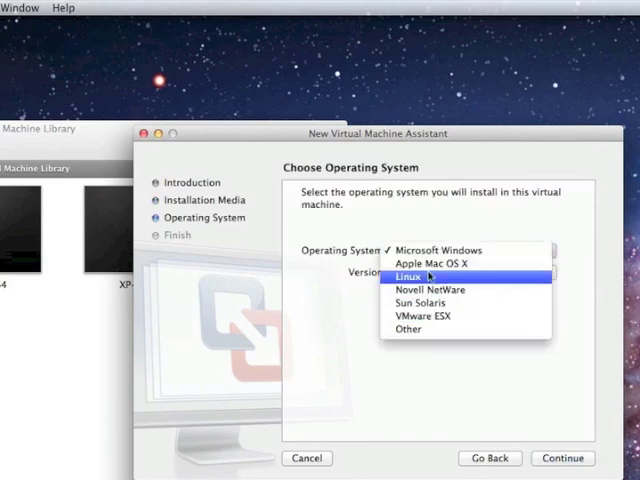
{"action": "left_click", "coordinate": [415, 276]}
{"action": "left_click", "coordinate": [460, 272]}
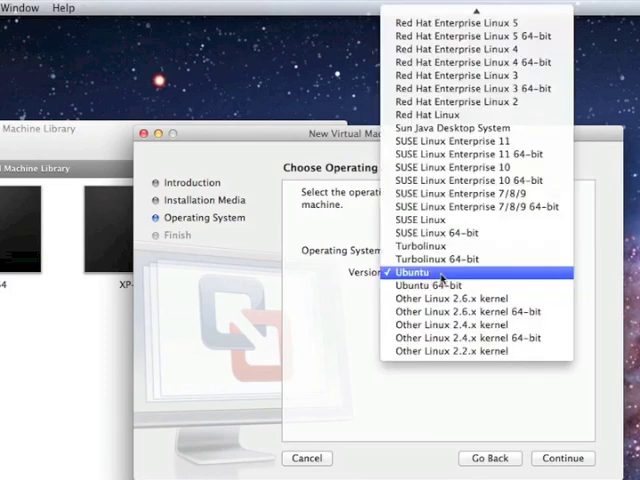
{"action": "left_click", "coordinate": [428, 275]}
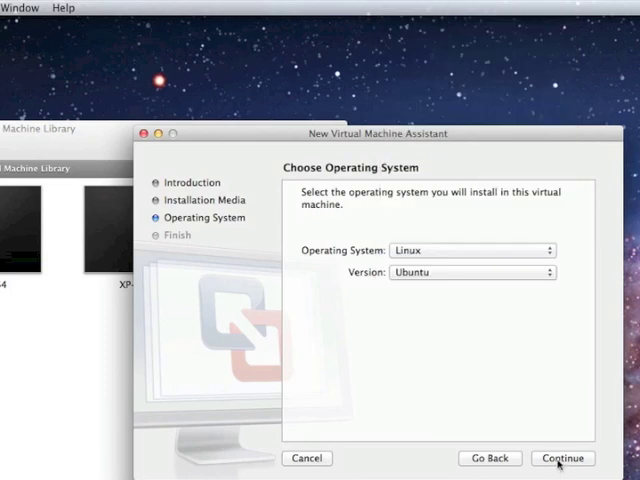
{"action": "left_click", "coordinate": [559, 461]}
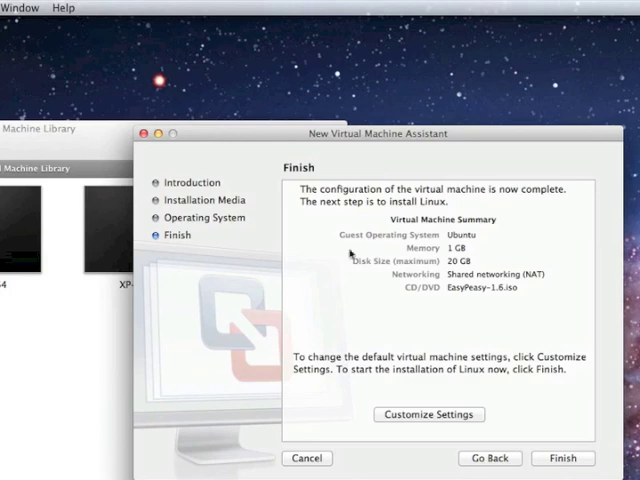
{"action": "left_click", "coordinate": [551, 461]}
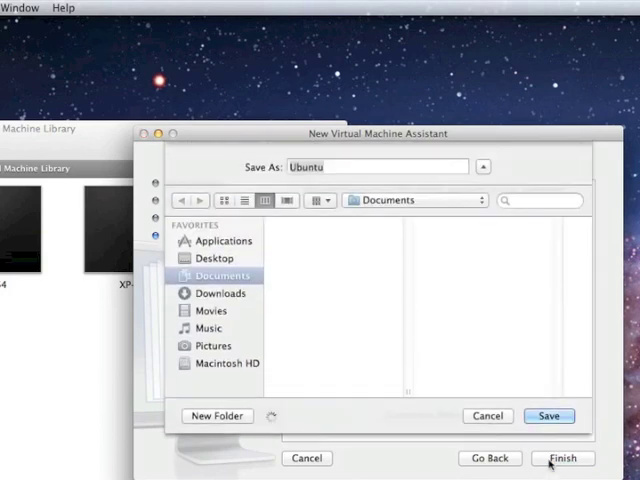
Step: Save the machine as EasyPeasy1.6 in the Virtual Machines folder and power it on
{"action": "left_click", "coordinate": [318, 391]}
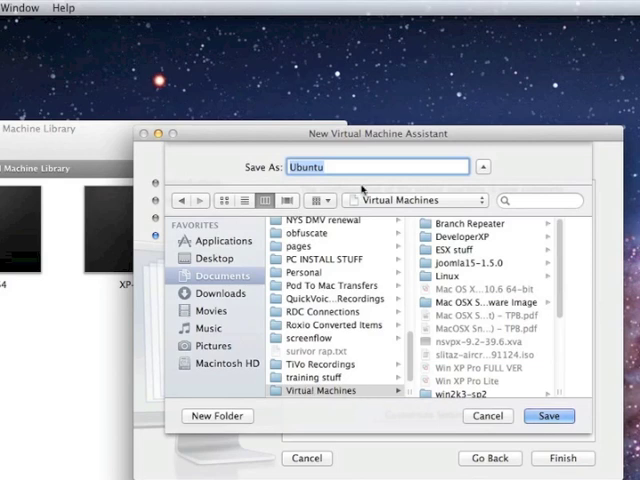
{"action": "type", "text": "Eas"}
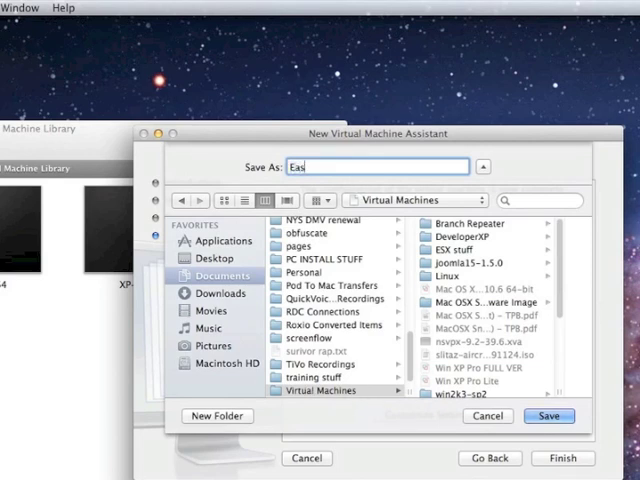
{"action": "type", "text": "yPeasy"}
{"action": "type", "text": "1.6"}
{"action": "key", "text": "Return"}
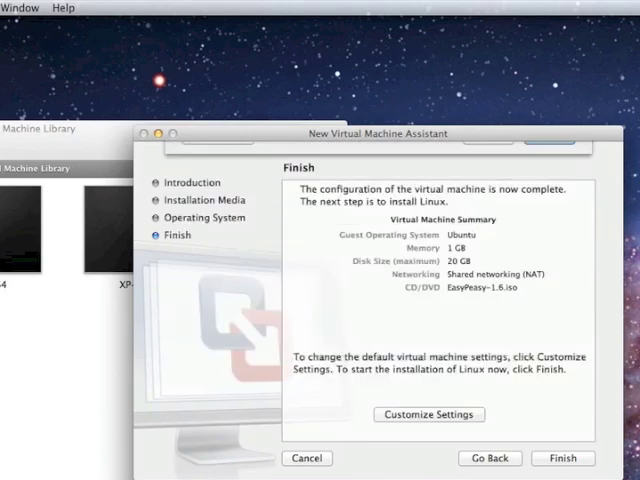
{"action": "key", "text": "Return"}
{"action": "left_click", "coordinate": [343, 167]}
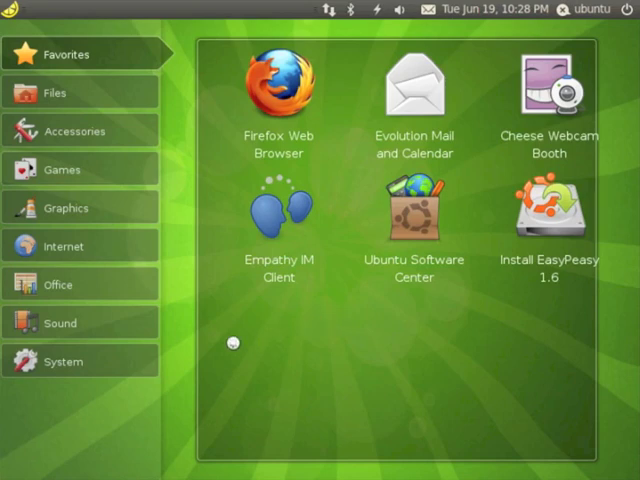
Step: Browse the Files folders, return to Favorites and launch the EasyPeasy 1.6 installer
{"action": "left_click", "coordinate": [55, 92]}
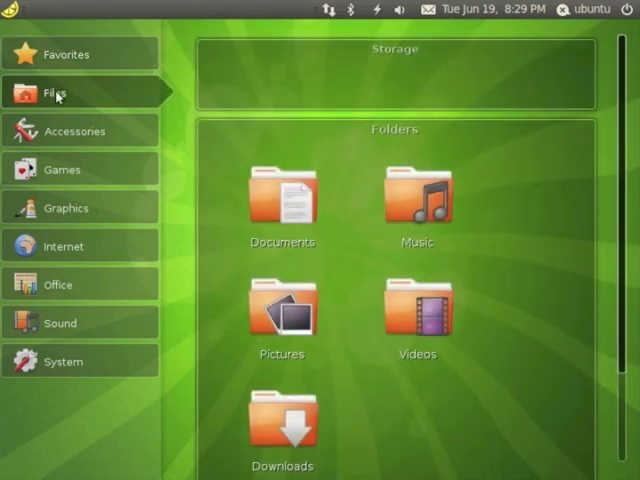
{"action": "left_click", "coordinate": [44, 54]}
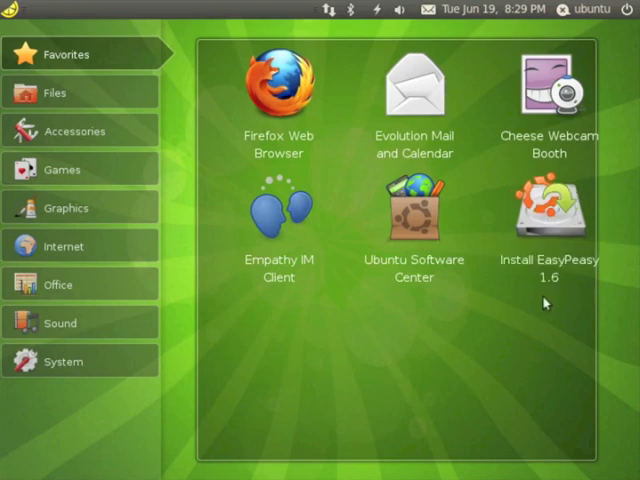
{"action": "left_click", "coordinate": [546, 220]}
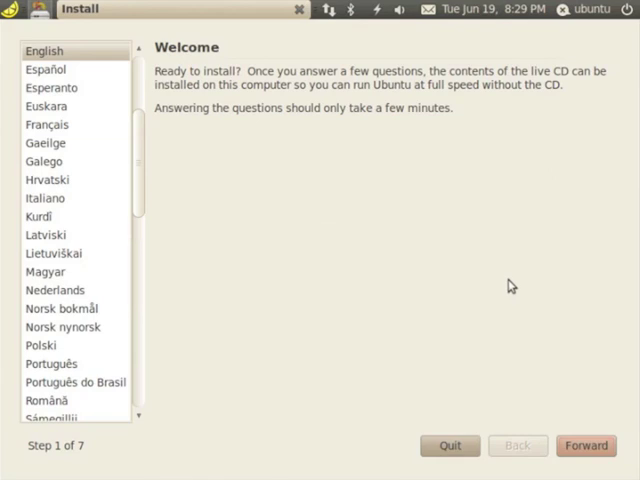
Step: Advance through welcome, location, USA keyboard layout and erase-entire-disk steps
{"action": "left_click", "coordinate": [591, 450]}
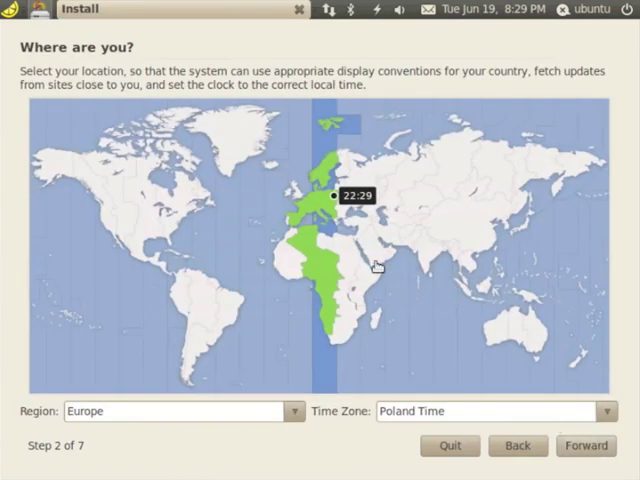
{"action": "left_click", "coordinate": [589, 451]}
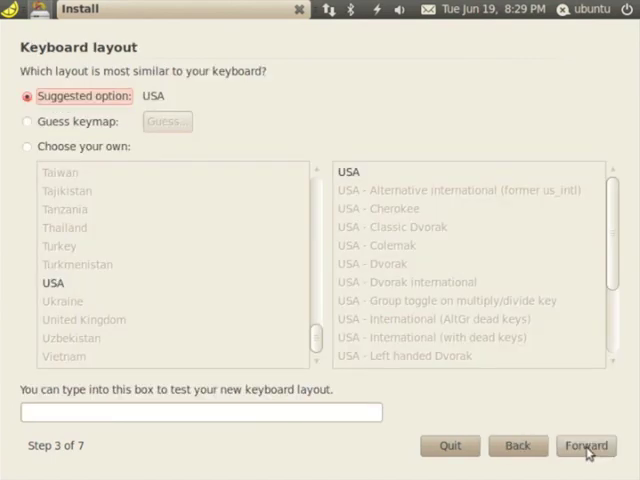
{"action": "left_click", "coordinate": [589, 451]}
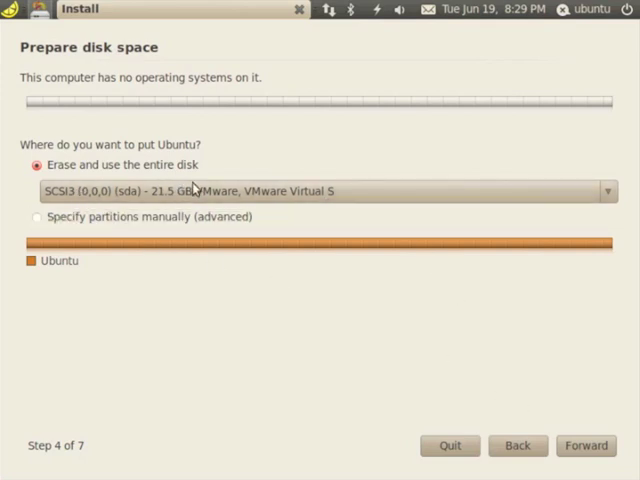
{"action": "left_click", "coordinate": [586, 445]}
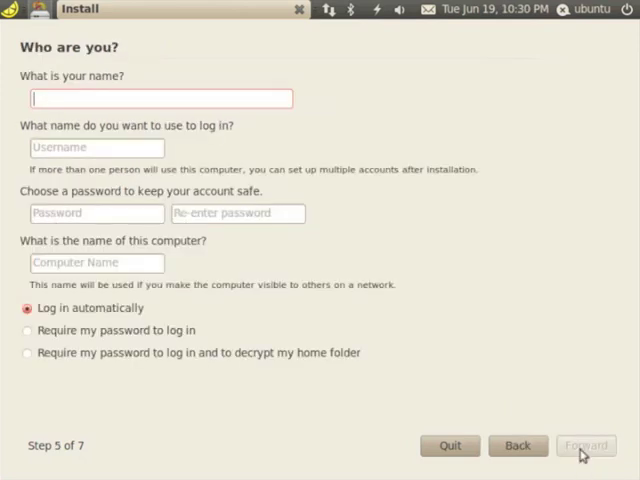
{"action": "type", "text": "j"}
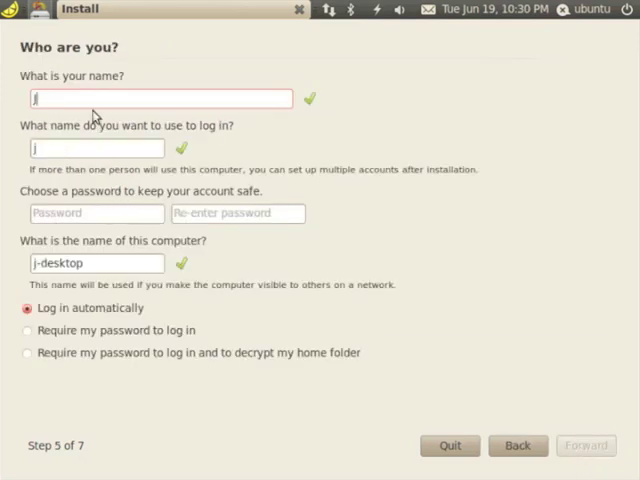
{"action": "type", "text": "o"}
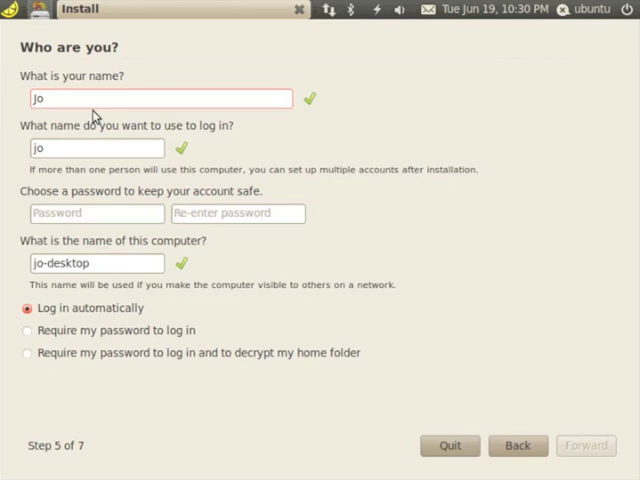
{"action": "type", "text": "seph"}
Step: Fill in name, login name and matching password, then start the installation
{"action": "key", "text": "Tab"}
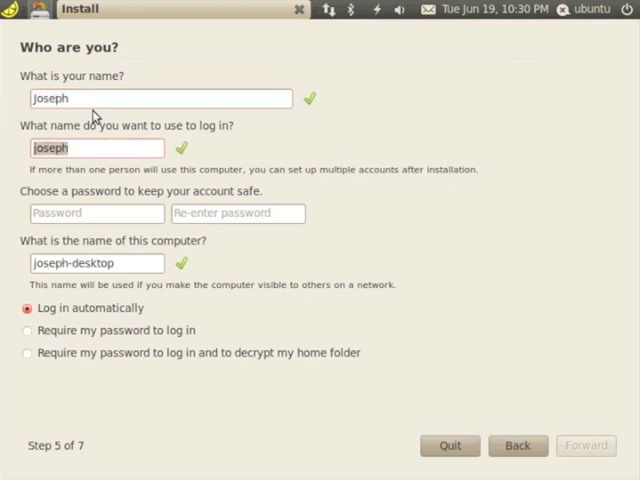
{"action": "key", "text": "Tab"}
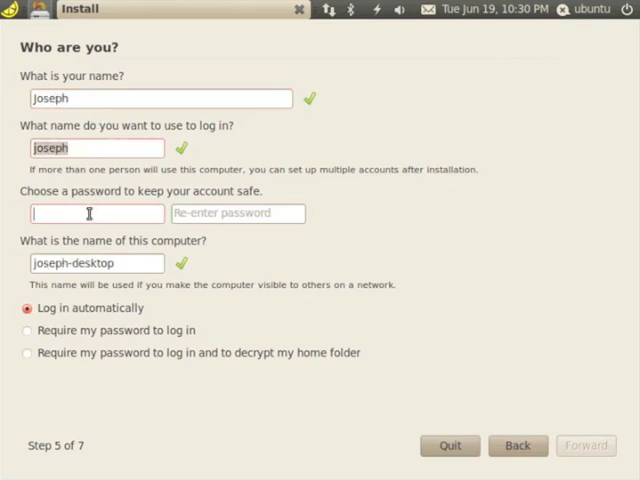
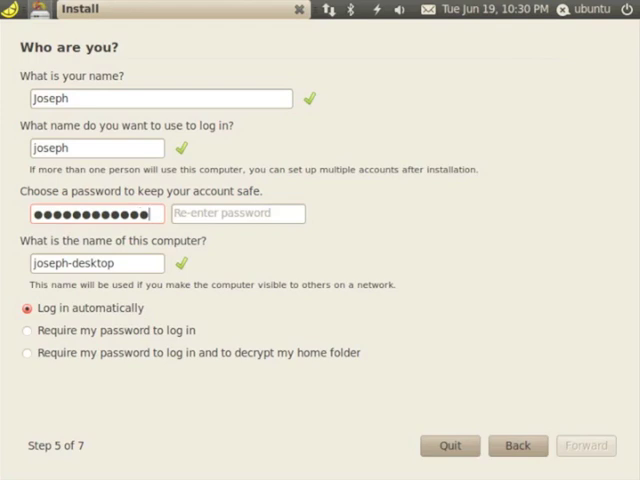
{"action": "key", "text": "Tab"}
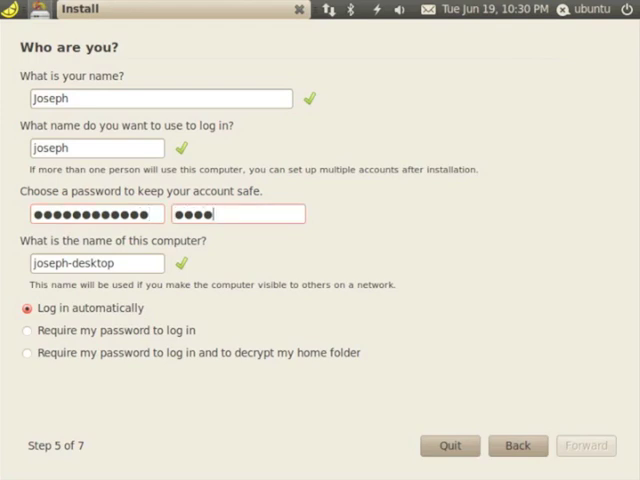
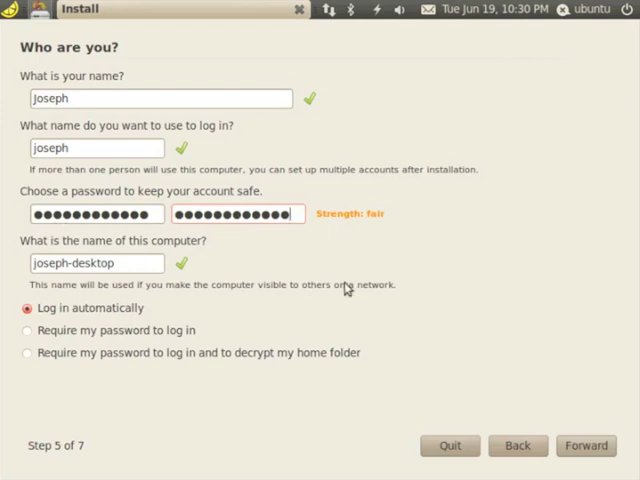
{"action": "left_click", "coordinate": [581, 450]}
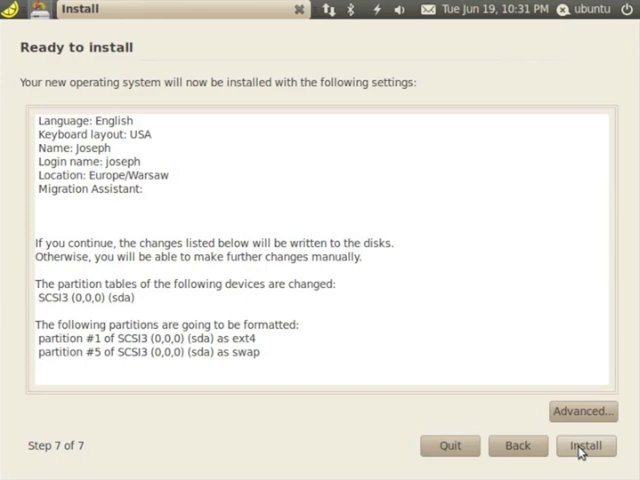
{"action": "left_click", "coordinate": [581, 450]}
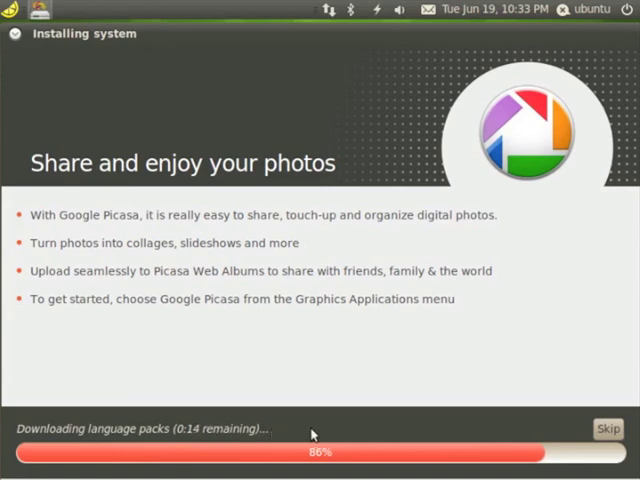
Step: Skip the language pack download during installation
{"action": "left_click", "coordinate": [612, 427]}
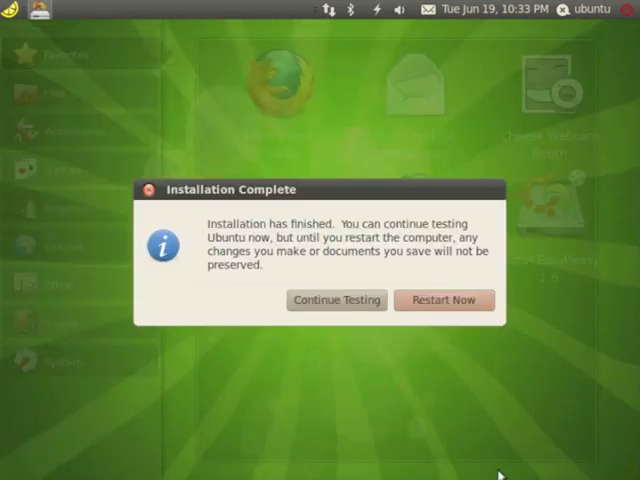
Step: Restart the machine from the Installation Complete dialog
{"action": "left_click", "coordinate": [438, 300]}
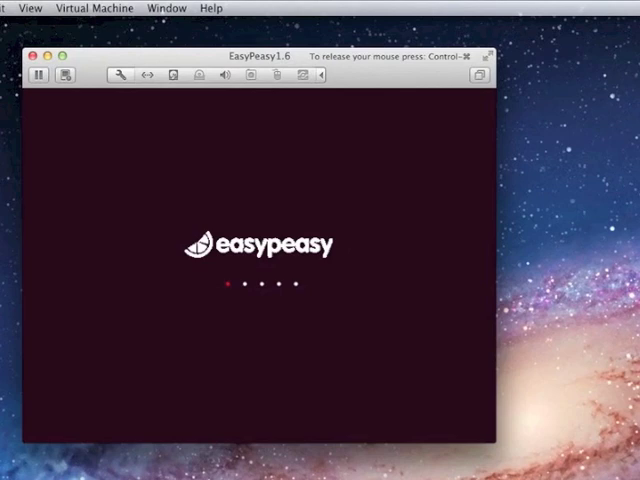
Step: Release input to the host Mac and show the virtual machine full screen
{"action": "key", "text": "super+Tab"}
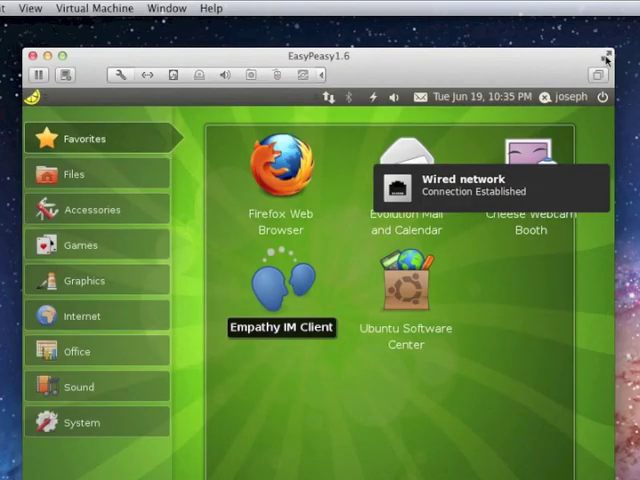
{"action": "left_click", "coordinate": [607, 58]}
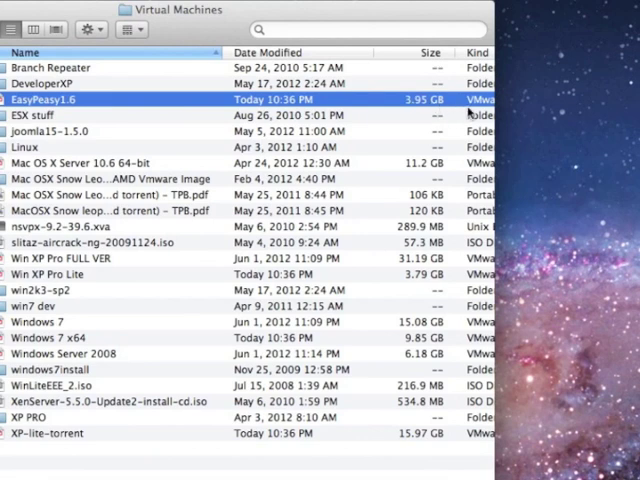
Step: Widen the Finder window and reopen the EasyPeasy1.6 virtual machine
{"action": "left_click_drag", "start_coordinate": [495, 110], "coordinate": [639, 110]}
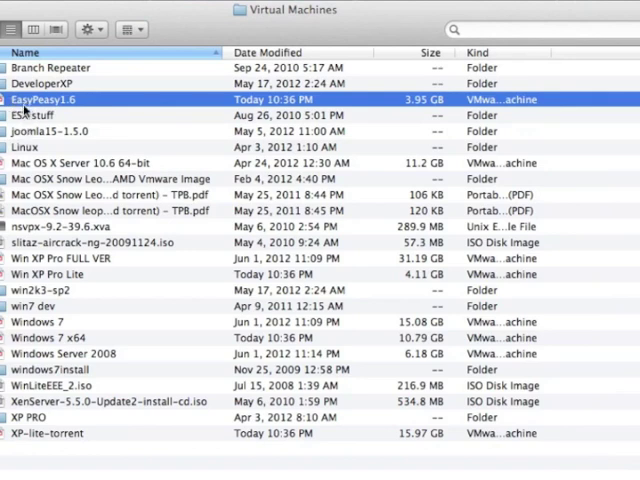
{"action": "double_click", "coordinate": [20, 100]}
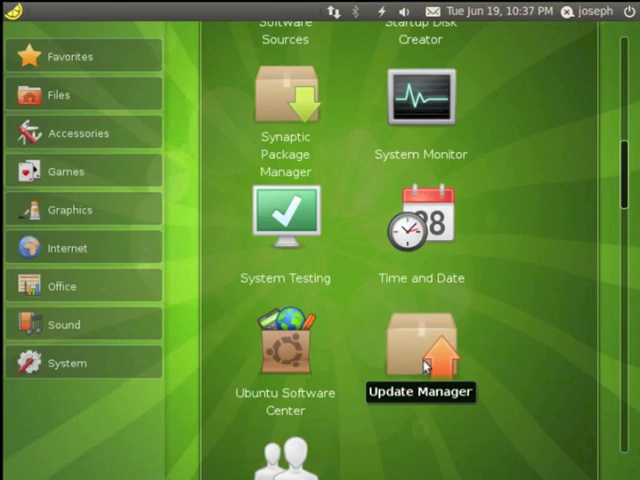
Step: Launch Ubuntu Software Center from Favorites, expand and collapse Get Software, then close it
{"action": "left_click", "coordinate": [70, 57]}
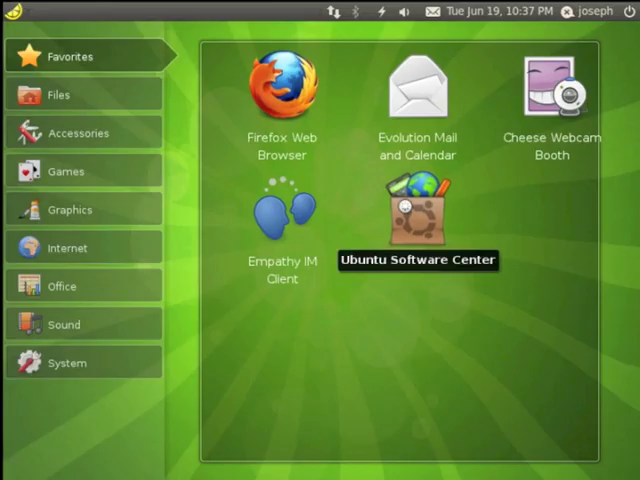
{"action": "left_click", "coordinate": [405, 207]}
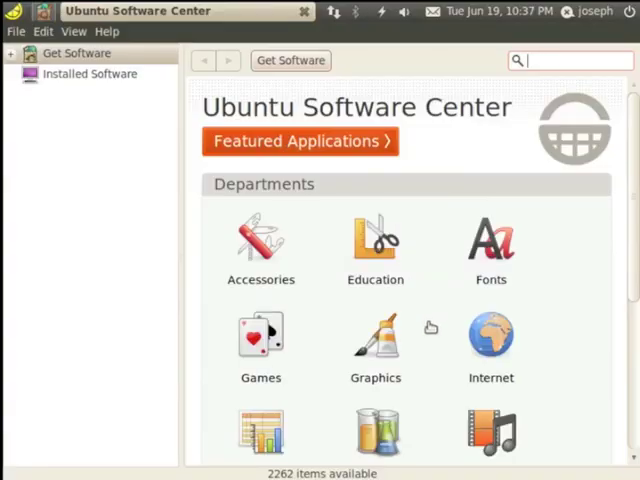
{"action": "scroll", "coordinate": [430, 328], "scroll_direction": "down", "scroll_amount": 3}
{"action": "scroll", "coordinate": [430, 328], "scroll_direction": "down", "scroll_amount": 1}
{"action": "scroll", "coordinate": [428, 320], "scroll_direction": "up", "scroll_amount": 5}
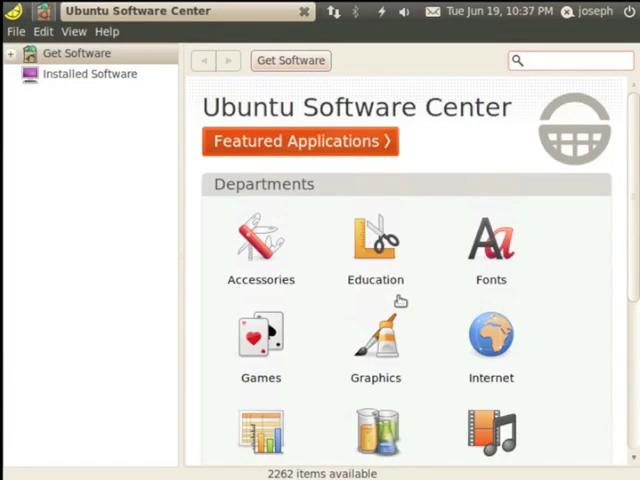
{"action": "left_click", "coordinate": [9, 53]}
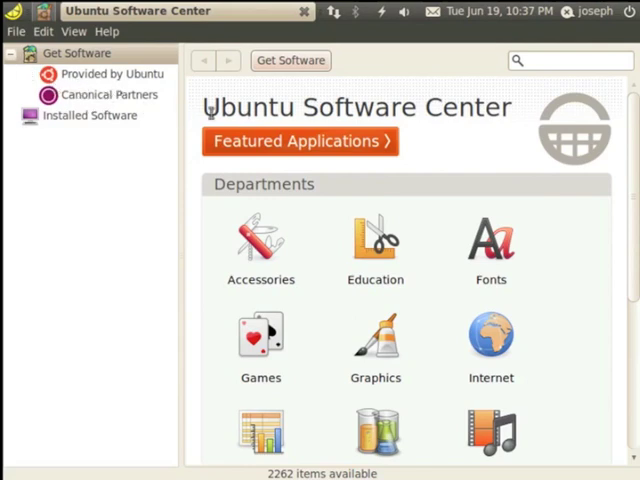
{"action": "left_click", "coordinate": [9, 53]}
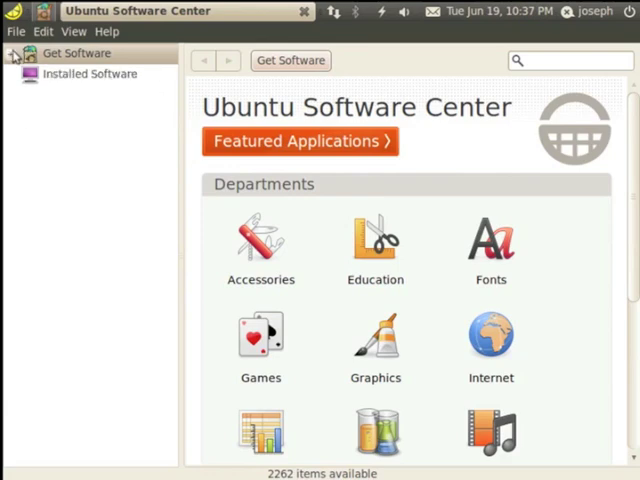
{"action": "left_click", "coordinate": [303, 11]}
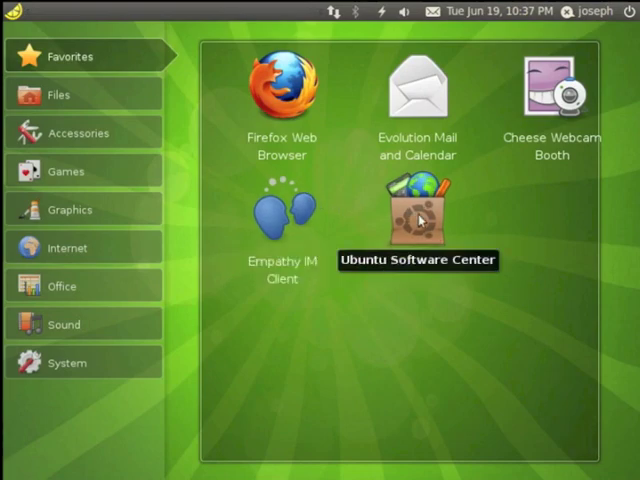
Step: Open Update Manager from System, review the 521 pending updates, close it and return to Favorites
{"action": "left_click", "coordinate": [47, 363]}
{"action": "scroll", "coordinate": [322, 343], "scroll_direction": "down", "scroll_amount": 3}
{"action": "scroll", "coordinate": [322, 343], "scroll_direction": "down", "scroll_amount": 2}
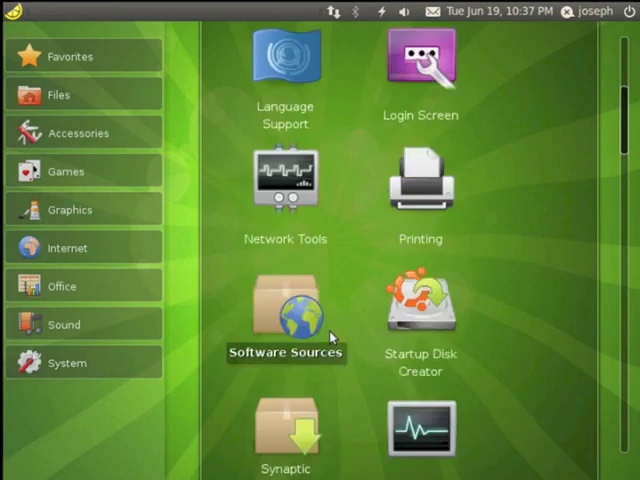
{"action": "scroll", "coordinate": [300, 345], "scroll_direction": "down", "scroll_amount": 1}
{"action": "scroll", "coordinate": [296, 350], "scroll_direction": "down", "scroll_amount": 3}
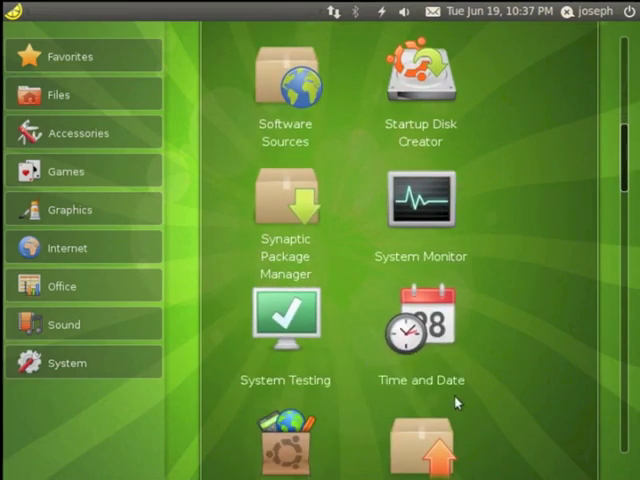
{"action": "scroll", "coordinate": [440, 390], "scroll_direction": "down", "scroll_amount": 3}
{"action": "left_click", "coordinate": [438, 262]}
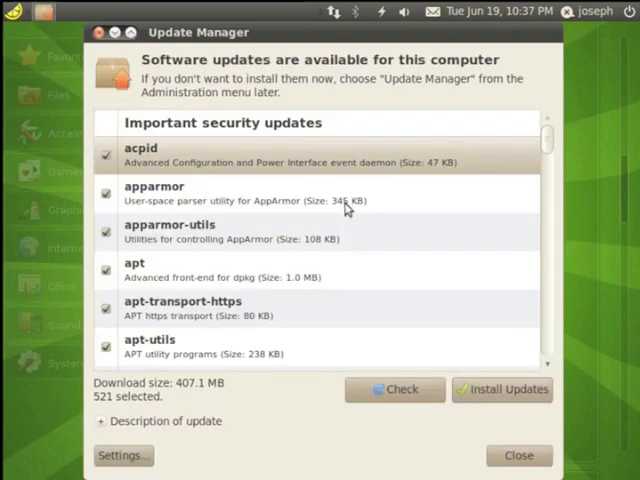
{"action": "scroll", "coordinate": [350, 210], "scroll_direction": "down", "scroll_amount": 2}
{"action": "scroll", "coordinate": [365, 248], "scroll_direction": "down", "scroll_amount": 3}
{"action": "scroll", "coordinate": [280, 235], "scroll_direction": "down", "scroll_amount": 3}
{"action": "scroll", "coordinate": [215, 250], "scroll_direction": "down", "scroll_amount": 10}
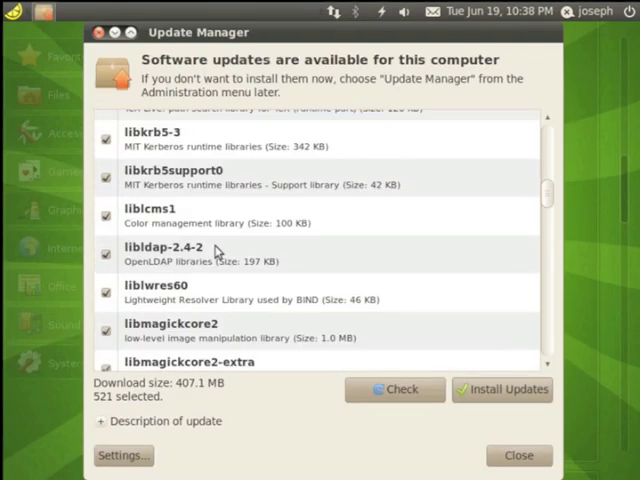
{"action": "scroll", "coordinate": [215, 250], "scroll_direction": "up", "scroll_amount": 3}
{"action": "scroll", "coordinate": [220, 253], "scroll_direction": "down", "scroll_amount": 3}
{"action": "scroll", "coordinate": [220, 253], "scroll_direction": "up", "scroll_amount": 4}
{"action": "scroll", "coordinate": [220, 253], "scroll_direction": "up", "scroll_amount": 4}
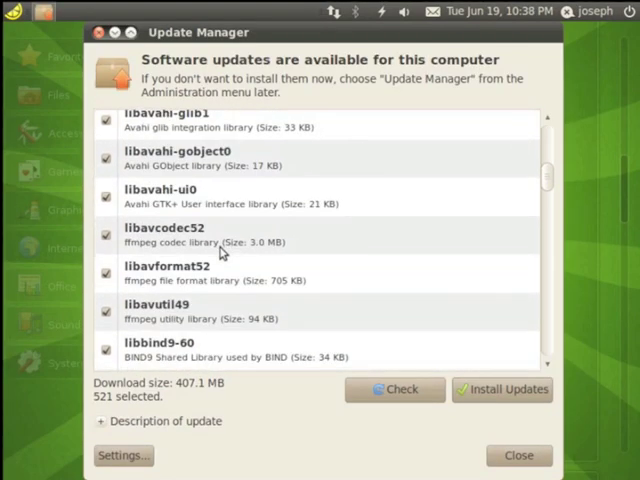
{"action": "scroll", "coordinate": [230, 253], "scroll_direction": "up", "scroll_amount": 5}
{"action": "scroll", "coordinate": [230, 253], "scroll_direction": "up", "scroll_amount": 1}
{"action": "left_click", "coordinate": [519, 455]}
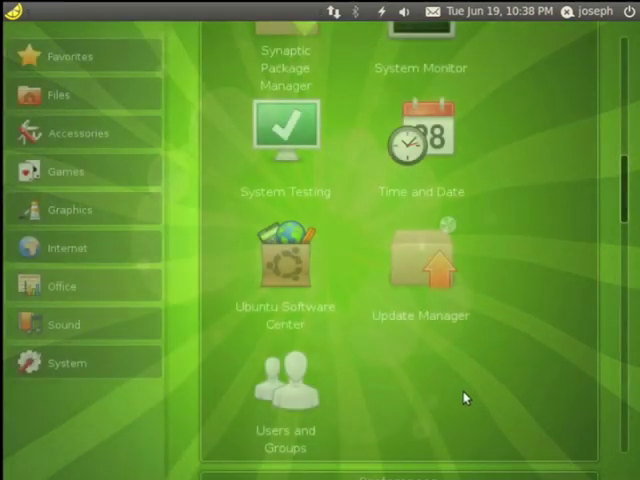
{"action": "scroll", "coordinate": [390, 290], "scroll_direction": "up", "scroll_amount": 3}
{"action": "scroll", "coordinate": [382, 250], "scroll_direction": "up", "scroll_amount": 3}
{"action": "scroll", "coordinate": [380, 250], "scroll_direction": "up", "scroll_amount": 3}
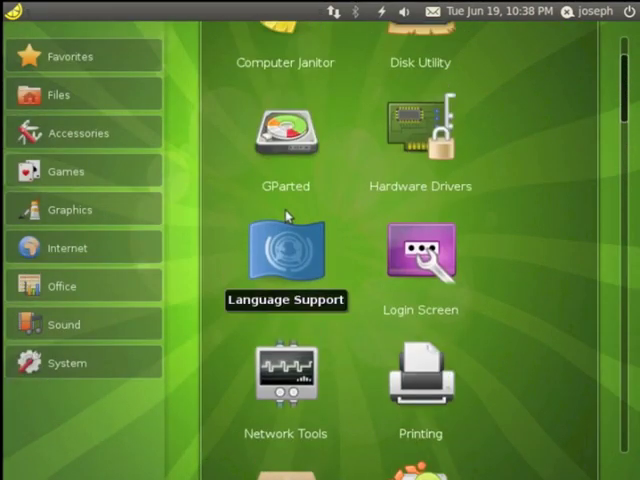
{"action": "scroll", "coordinate": [290, 220], "scroll_direction": "up", "scroll_amount": 2}
{"action": "left_click", "coordinate": [72, 56]}
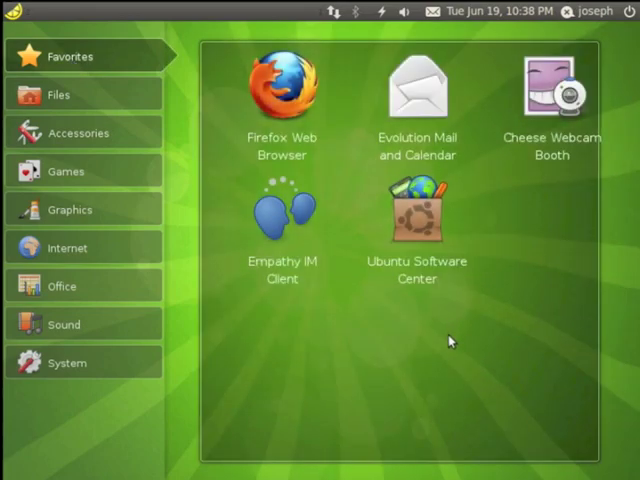
Step: Launch Firefox from Favorites and load cnn.com in a new tab
{"action": "left_click", "coordinate": [285, 90]}
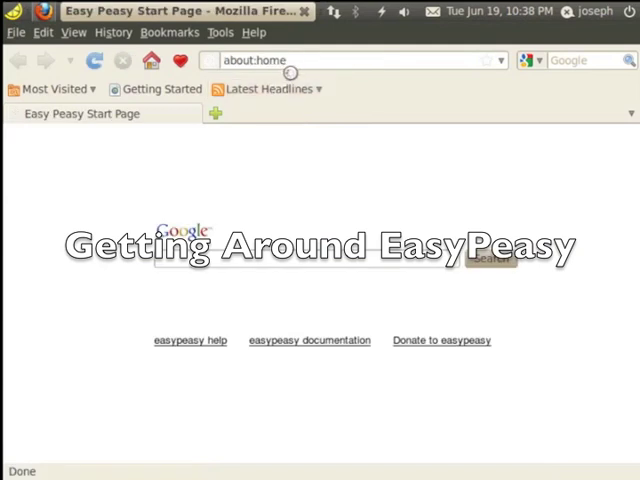
{"action": "left_click", "coordinate": [215, 113]}
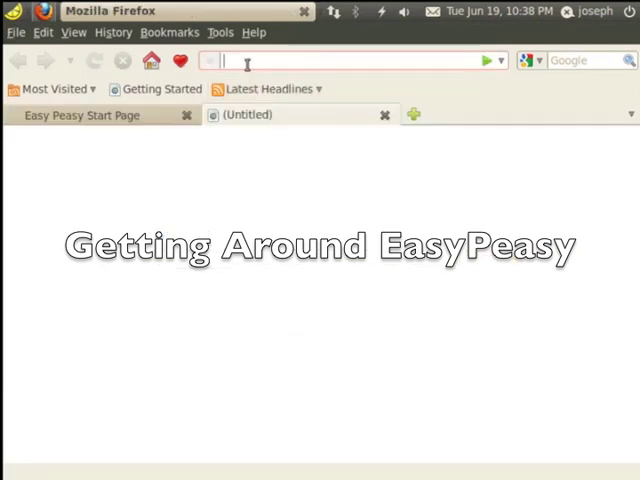
{"action": "type", "text": "cnn.com"}
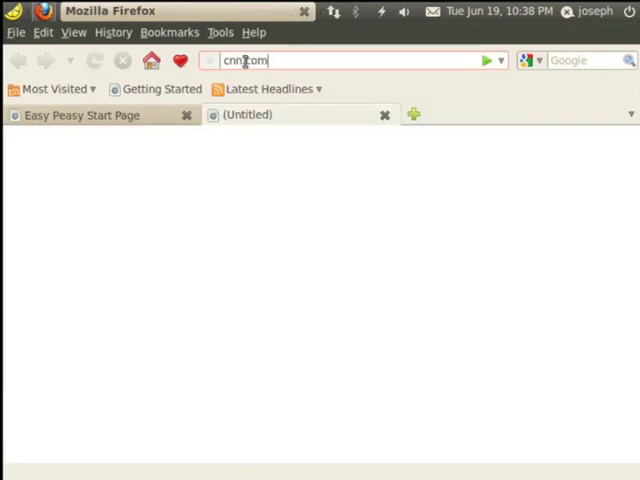
{"action": "key", "text": "Return"}
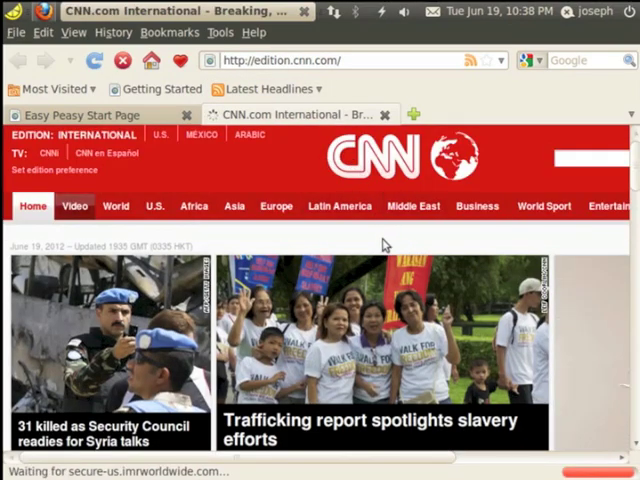
{"action": "scroll", "coordinate": [370, 244], "scroll_direction": "down", "scroll_amount": 8}
{"action": "scroll", "coordinate": [370, 244], "scroll_direction": "down", "scroll_amount": 1}
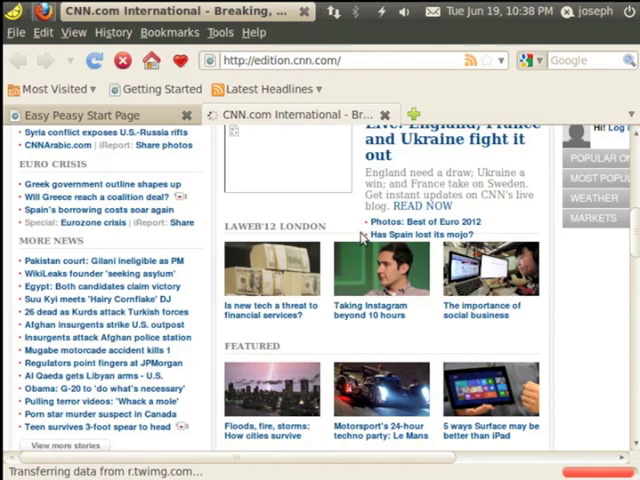
{"action": "scroll", "coordinate": [362, 234], "scroll_direction": "down", "scroll_amount": 8}
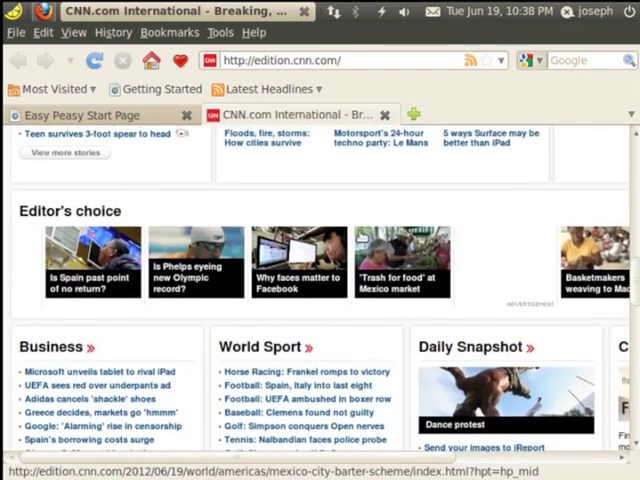
{"action": "scroll", "coordinate": [360, 224], "scroll_direction": "up", "scroll_amount": 5}
{"action": "scroll", "coordinate": [360, 224], "scroll_direction": "up", "scroll_amount": 5}
{"action": "scroll", "coordinate": [370, 150], "scroll_direction": "up", "scroll_amount": 3}
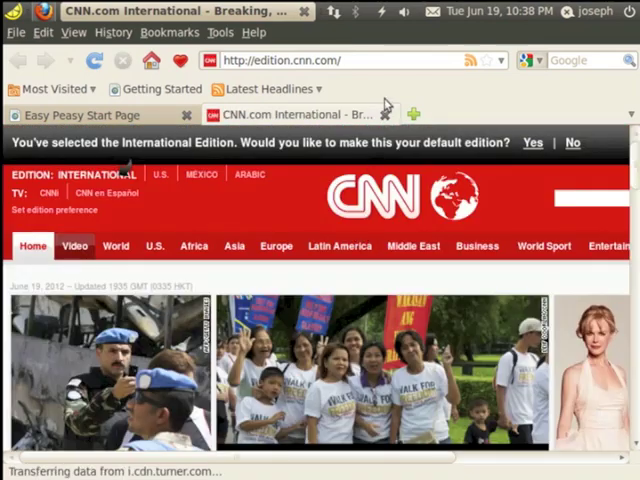
Step: Load youtube.com in a new tab and cancel its suggested Poland location filter
{"action": "left_click", "coordinate": [413, 114]}
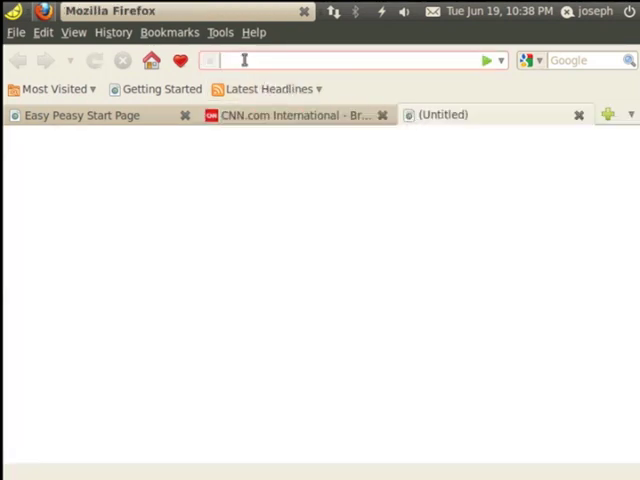
{"action": "type", "text": "youtube.c"}
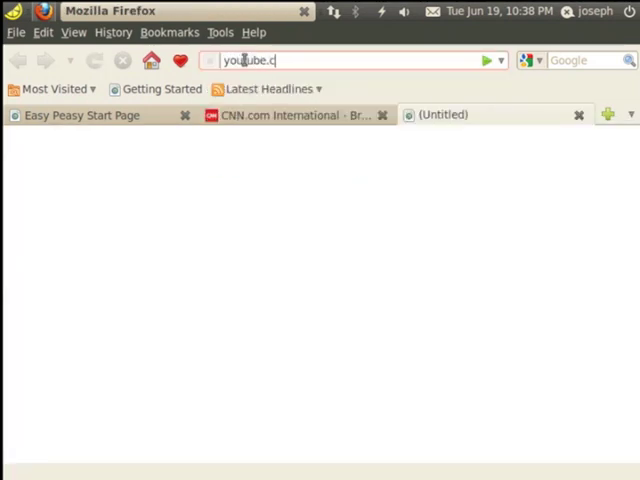
{"action": "type", "text": "om"}
{"action": "key", "text": "Return"}
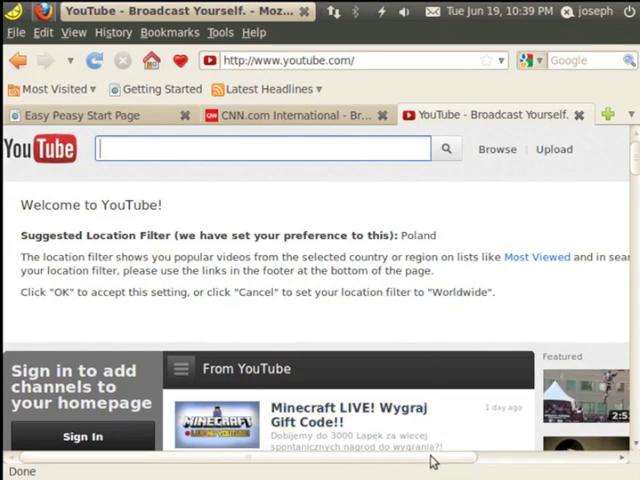
{"action": "left_click_drag", "start_coordinate": [433, 460], "coordinate": [560, 462]}
{"action": "left_click", "coordinate": [547, 311]}
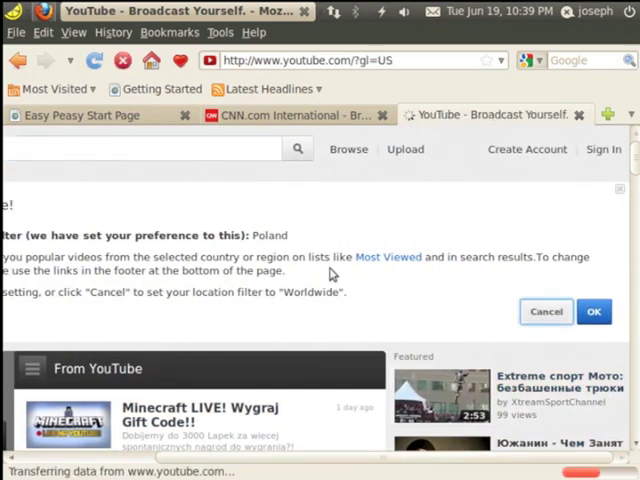
{"action": "scroll", "coordinate": [270, 275], "scroll_direction": "down", "scroll_amount": 5}
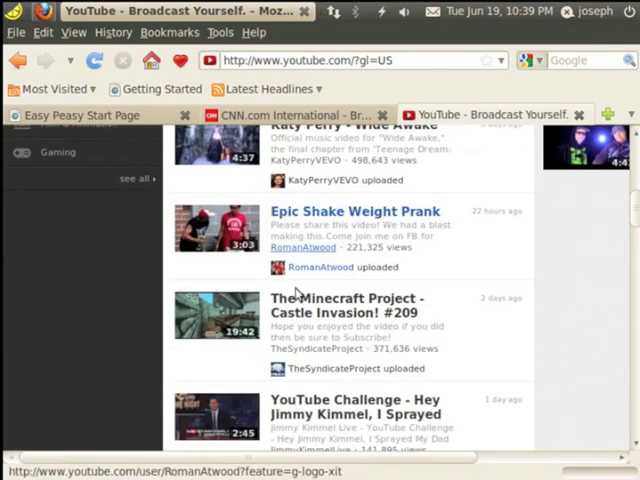
{"action": "scroll", "coordinate": [280, 280], "scroll_direction": "down", "scroll_amount": 4}
{"action": "scroll", "coordinate": [290, 285], "scroll_direction": "down", "scroll_amount": 2}
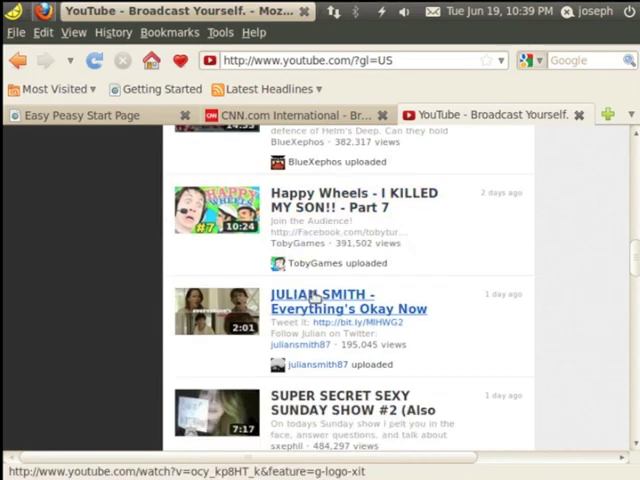
{"action": "scroll", "coordinate": [310, 285], "scroll_direction": "up", "scroll_amount": 5}
{"action": "scroll", "coordinate": [315, 283], "scroll_direction": "up", "scroll_amount": 5}
{"action": "scroll", "coordinate": [318, 279], "scroll_direction": "up", "scroll_amount": 3}
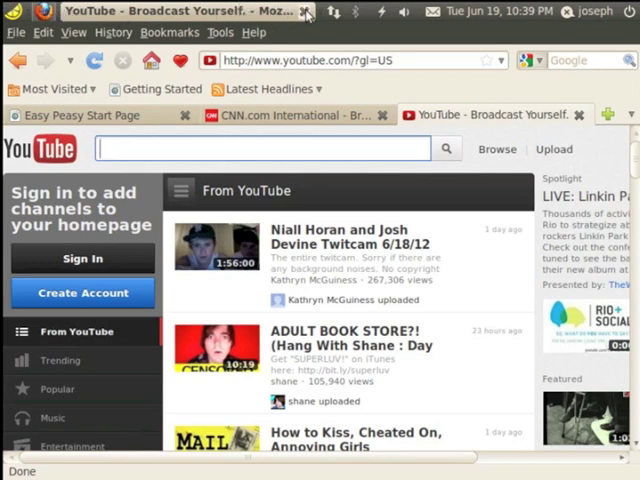
Step: Close the YouTube and CNN tabs, leaving only the Easy Peasy Start Page
{"action": "left_click", "coordinate": [580, 115]}
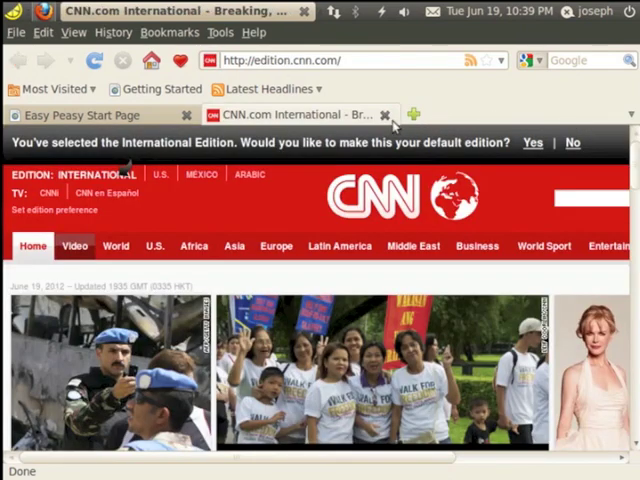
{"action": "left_click", "coordinate": [383, 115]}
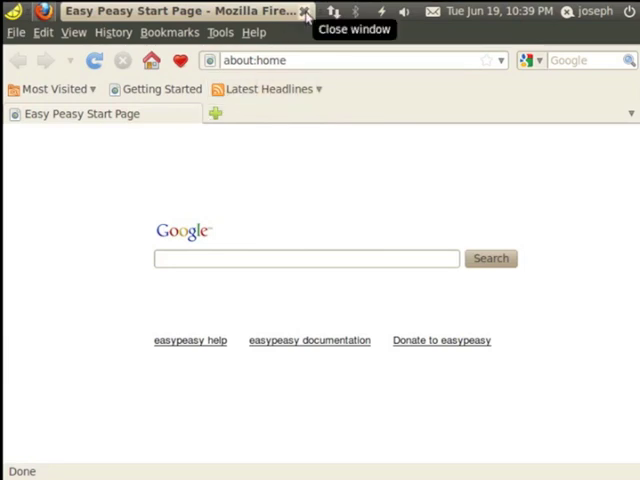
Step: Minimize Firefox to reach the launcher and launch Evolution Mail and Calendar
{"action": "left_click", "coordinate": [43, 11]}
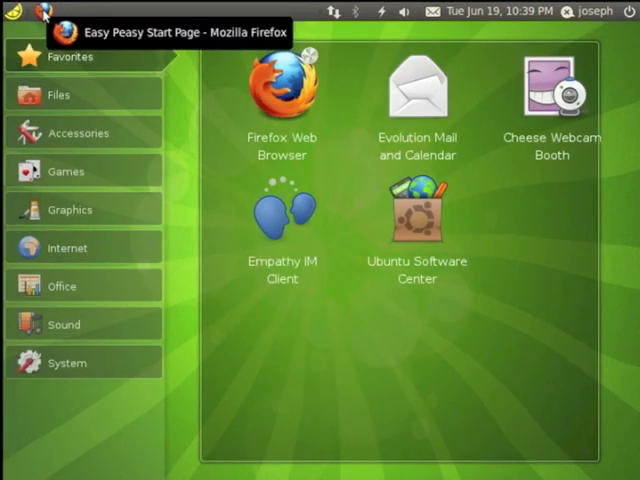
{"action": "left_click", "coordinate": [45, 11]}
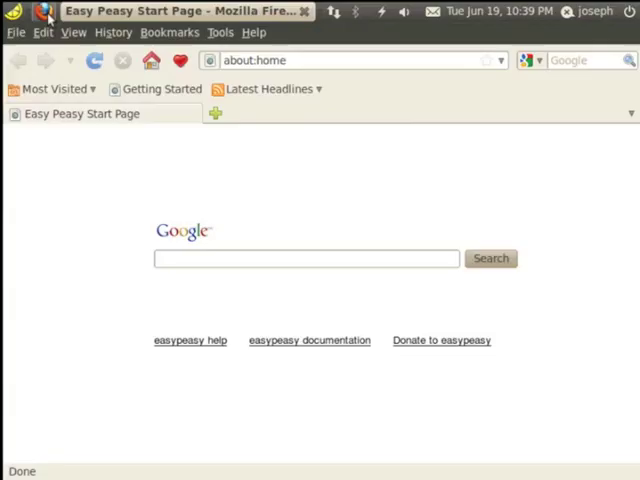
{"action": "left_click", "coordinate": [45, 12]}
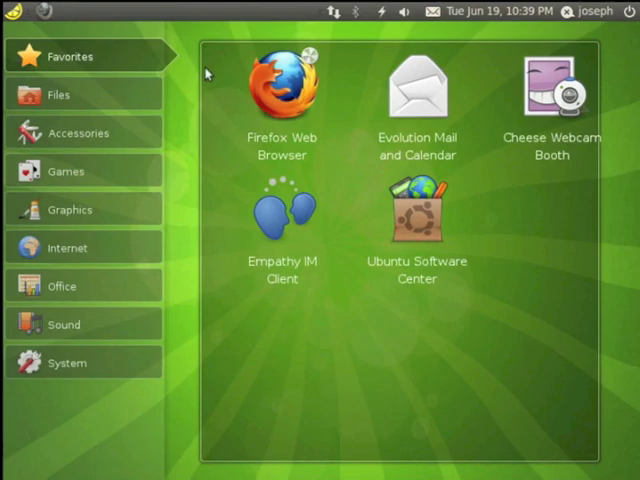
{"action": "left_click", "coordinate": [414, 100]}
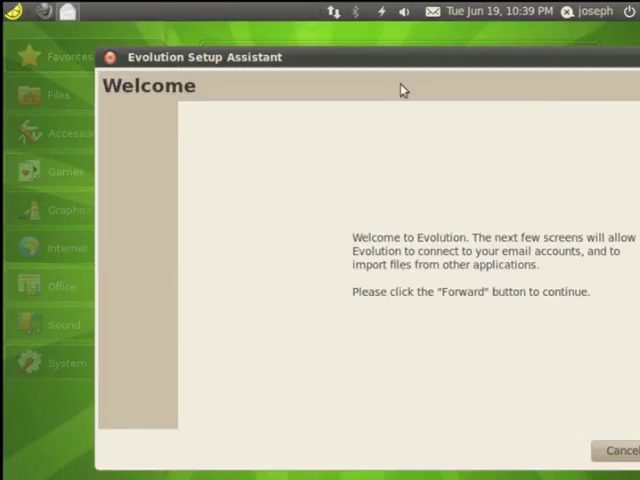
Step: Drag the Evolution Setup Assistant into view and cancel the email setup
{"action": "left_click_drag", "start_coordinate": [386, 60], "coordinate": [300, 45]}
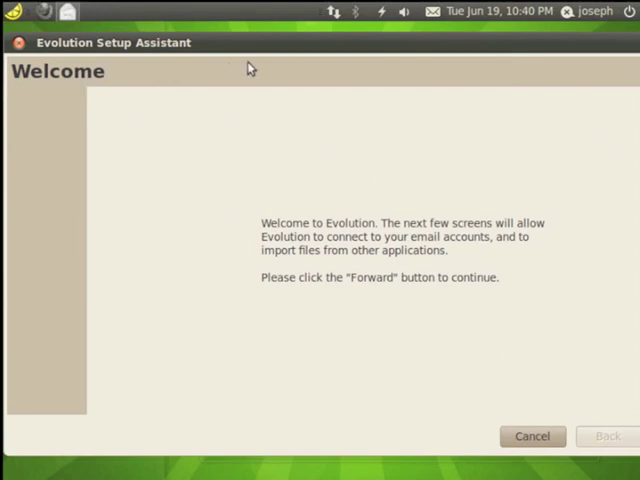
{"action": "left_click_drag", "start_coordinate": [275, 50], "coordinate": [139, 66]}
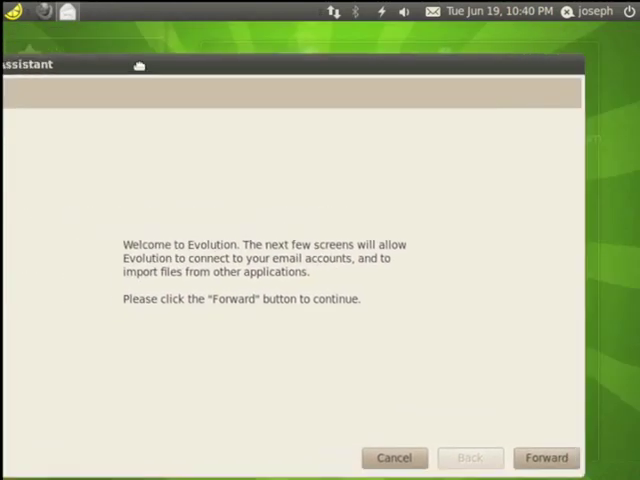
{"action": "left_click", "coordinate": [395, 449]}
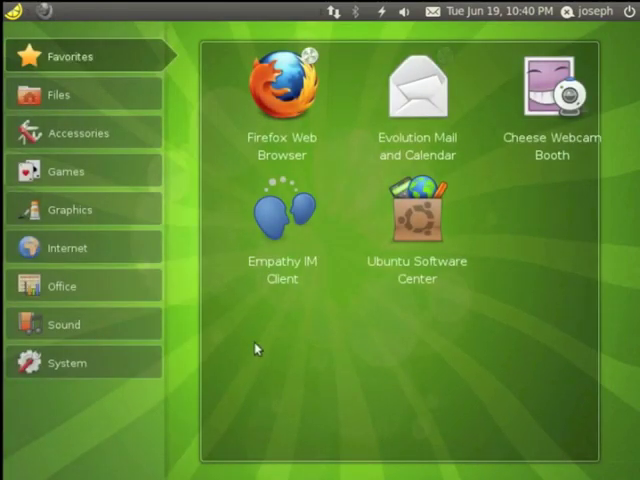
Step: Open Monitors from System and choose the 1024 x 768 (4:3) resolution
{"action": "left_click", "coordinate": [33, 363]}
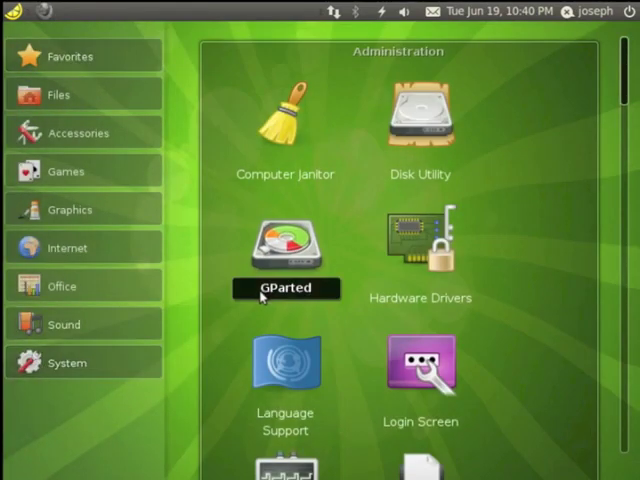
{"action": "scroll", "coordinate": [260, 296], "scroll_direction": "down", "scroll_amount": 2}
{"action": "scroll", "coordinate": [260, 297], "scroll_direction": "down", "scroll_amount": 2}
{"action": "scroll", "coordinate": [260, 297], "scroll_direction": "down", "scroll_amount": 2}
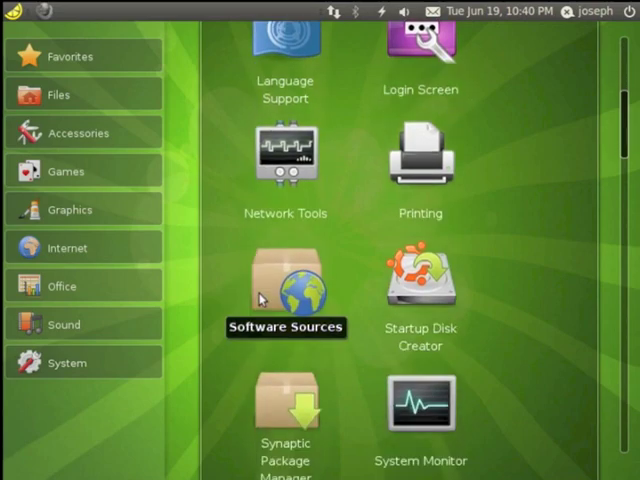
{"action": "scroll", "coordinate": [260, 297], "scroll_direction": "down", "scroll_amount": 1}
{"action": "scroll", "coordinate": [260, 297], "scroll_direction": "down", "scroll_amount": 2}
{"action": "scroll", "coordinate": [260, 297], "scroll_direction": "down", "scroll_amount": 2}
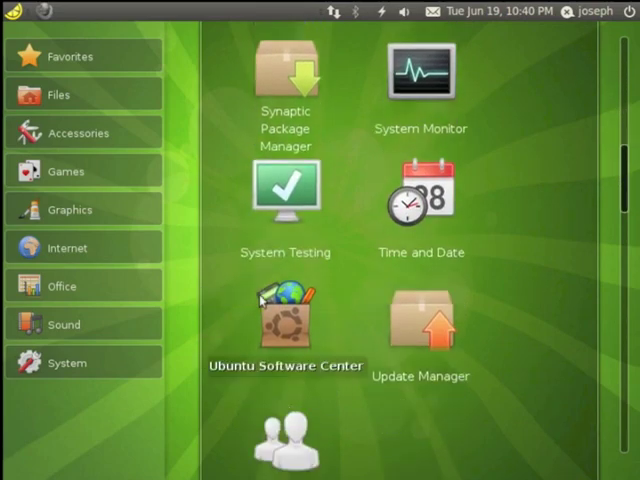
{"action": "scroll", "coordinate": [260, 297], "scroll_direction": "down", "scroll_amount": 1}
{"action": "scroll", "coordinate": [260, 297], "scroll_direction": "down", "scroll_amount": 2}
{"action": "scroll", "coordinate": [260, 297], "scroll_direction": "down", "scroll_amount": 2}
{"action": "scroll", "coordinate": [260, 300], "scroll_direction": "down", "scroll_amount": 3}
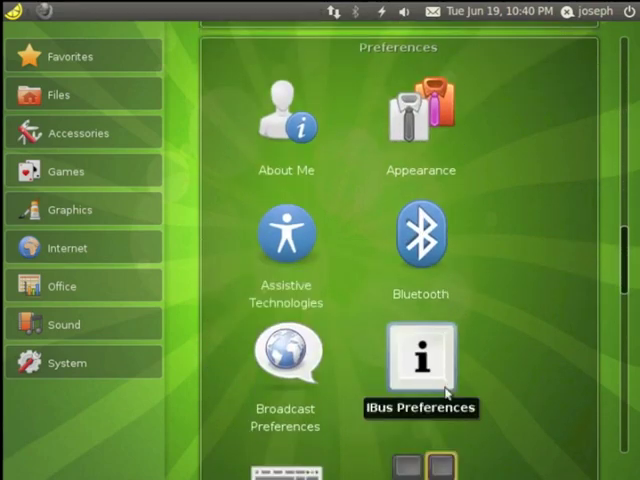
{"action": "scroll", "coordinate": [400, 380], "scroll_direction": "down", "scroll_amount": 2}
{"action": "scroll", "coordinate": [437, 392], "scroll_direction": "down", "scroll_amount": 3}
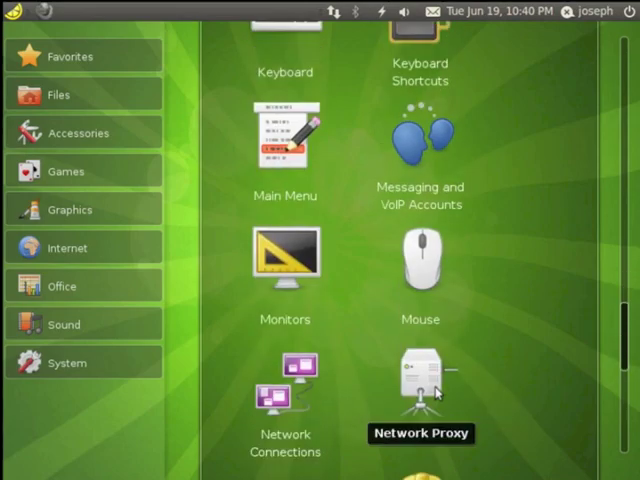
{"action": "left_click", "coordinate": [286, 262]}
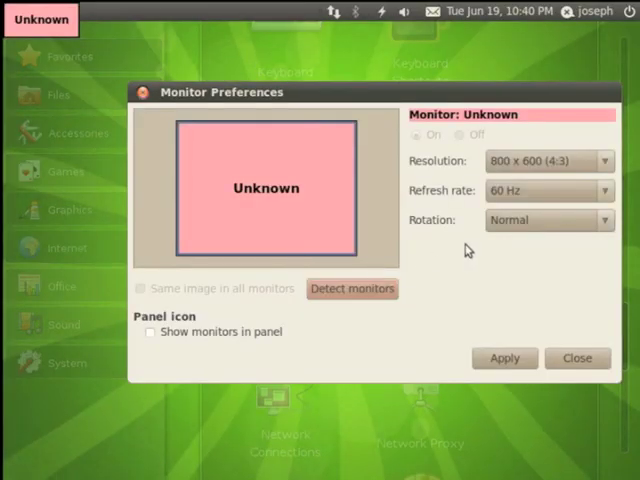
{"action": "left_click_drag", "start_coordinate": [430, 92], "coordinate": [367, 71]}
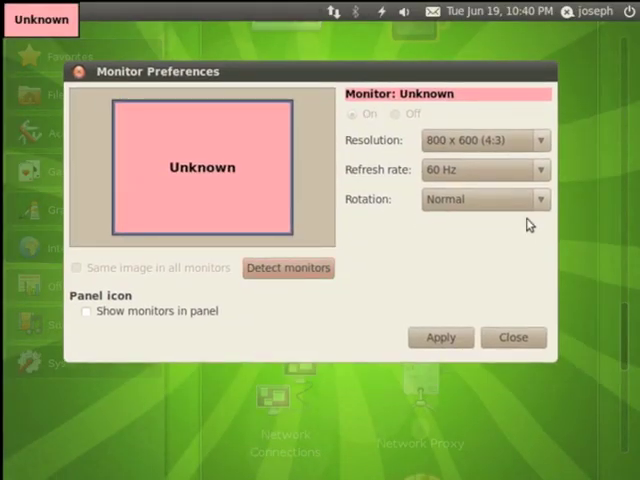
{"action": "left_click", "coordinate": [530, 140]}
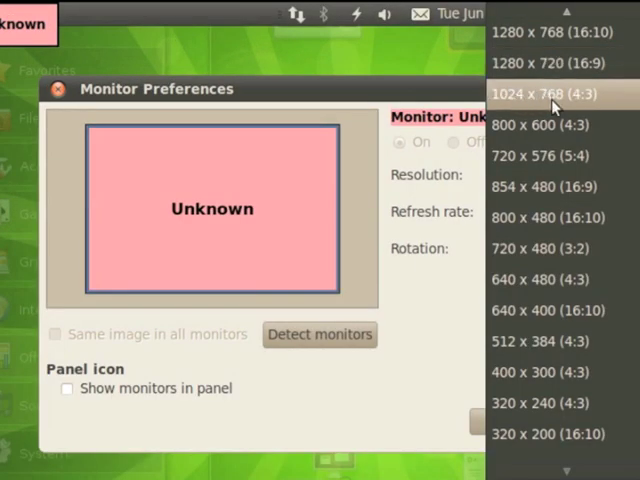
{"action": "left_click", "coordinate": [548, 95]}
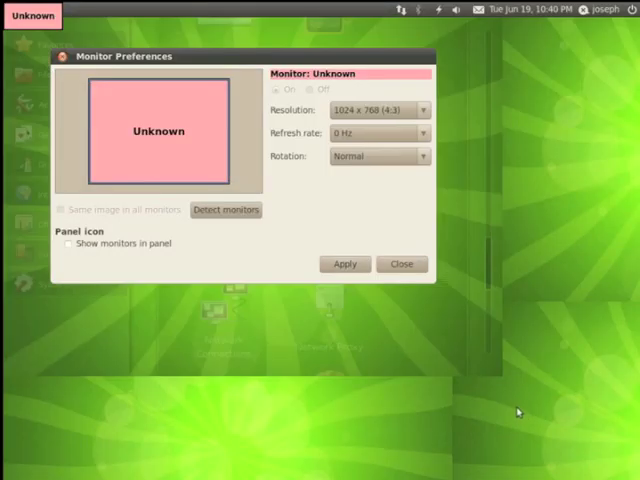
Step: Apply the new resolution, keep the configuration when prompted, and close Monitor Preferences
{"action": "left_click", "coordinate": [350, 264]}
{"action": "left_click", "coordinate": [313, 195]}
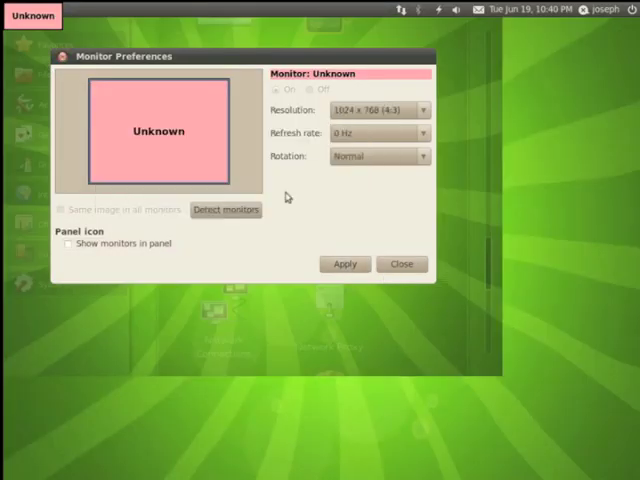
{"action": "left_click", "coordinate": [345, 264]}
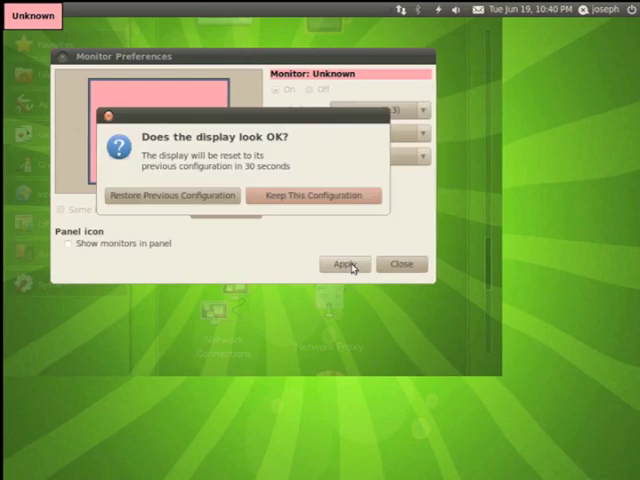
{"action": "left_click", "coordinate": [306, 199]}
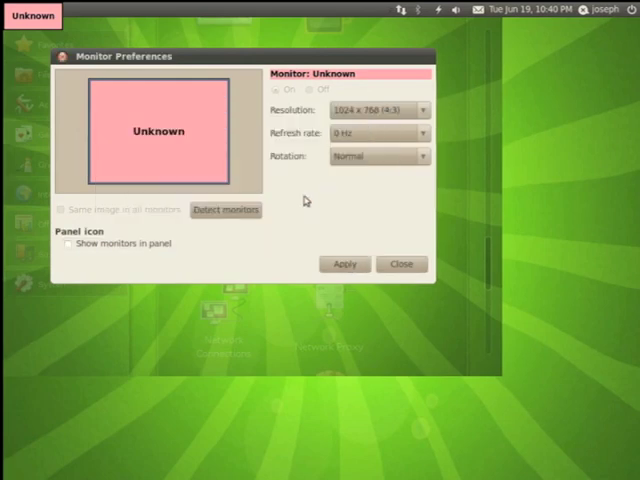
{"action": "left_click", "coordinate": [400, 263]}
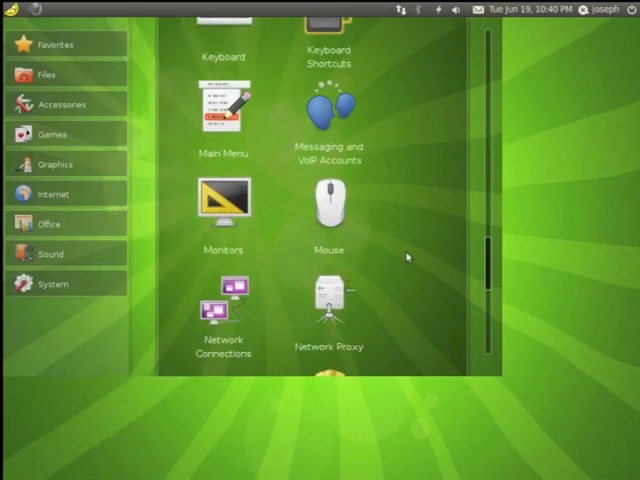
{"action": "scroll", "coordinate": [395, 270], "scroll_direction": "up", "scroll_amount": 5}
{"action": "scroll", "coordinate": [408, 84], "scroll_direction": "up", "scroll_amount": 5}
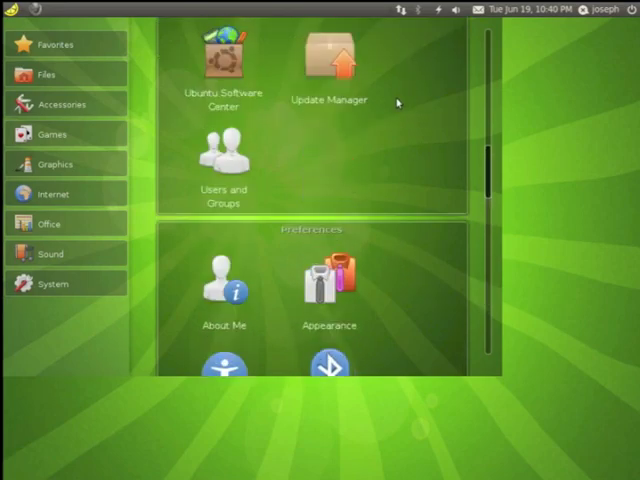
{"action": "left_click_drag", "start_coordinate": [490, 155], "coordinate": [483, 157]}
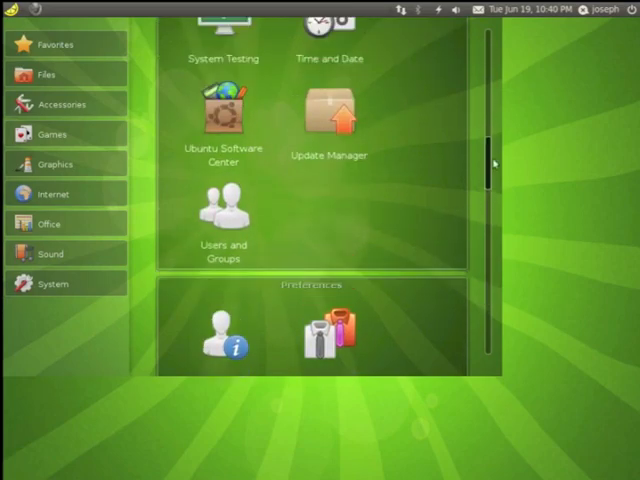
{"action": "scroll", "coordinate": [460, 140], "scroll_direction": "up", "scroll_amount": 5}
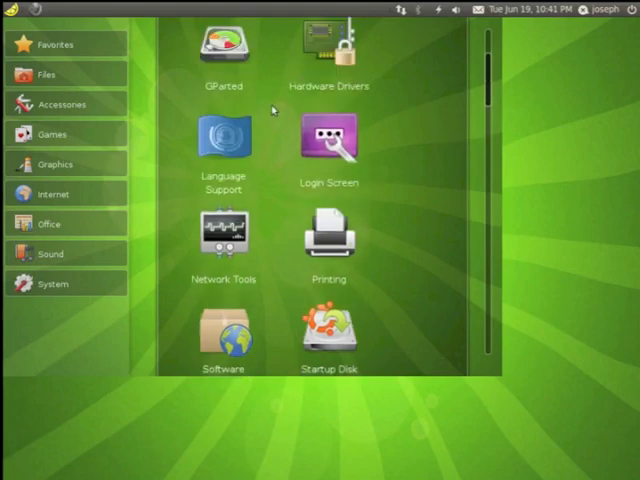
{"action": "scroll", "coordinate": [270, 110], "scroll_direction": "up", "scroll_amount": 5}
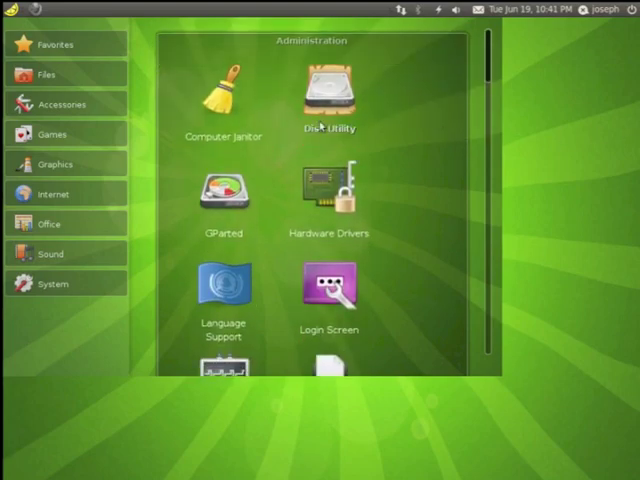
{"action": "left_click", "coordinate": [36, 9]}
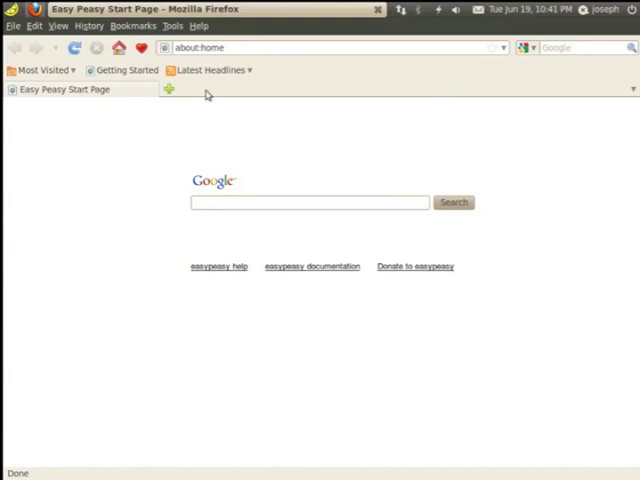
Step: Open edition.cnn.com and youtube.com in new Firefox tabs, then bring up the application launcher
{"action": "left_click", "coordinate": [168, 89]}
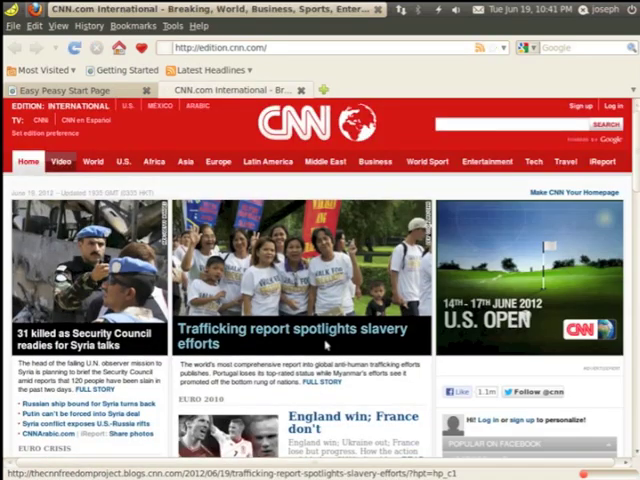
{"action": "scroll", "coordinate": [322, 343], "scroll_direction": "down", "scroll_amount": 8}
{"action": "scroll", "coordinate": [322, 300], "scroll_direction": "down", "scroll_amount": 5}
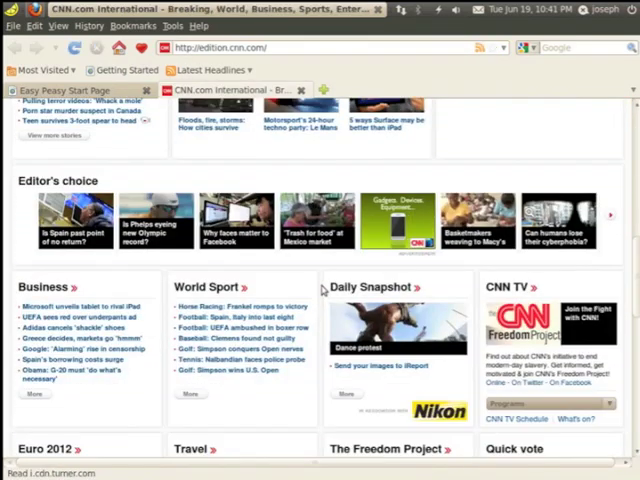
{"action": "scroll", "coordinate": [322, 289], "scroll_direction": "up", "scroll_amount": 10}
{"action": "scroll", "coordinate": [322, 289], "scroll_direction": "up", "scroll_amount": 3}
{"action": "key", "text": "ctrl+t"}
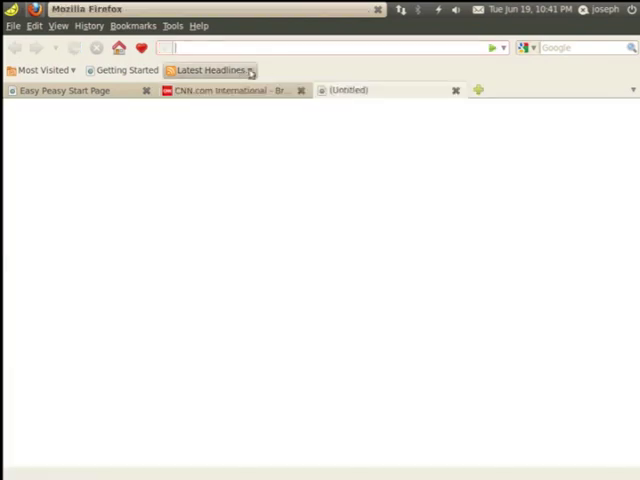
{"action": "type", "text": "you"}
{"action": "left_click", "coordinate": [238, 66]}
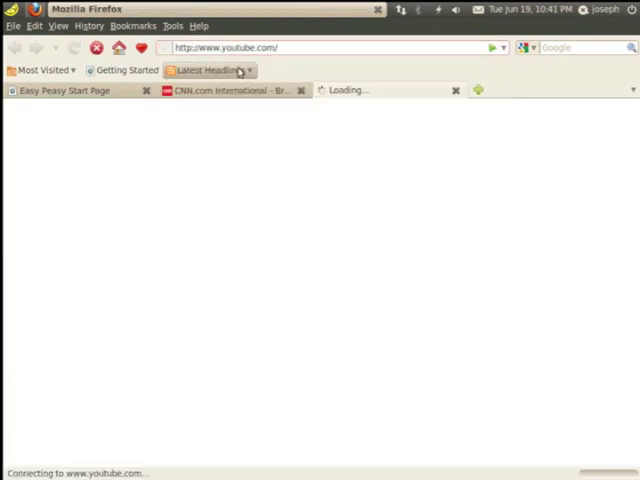
{"action": "scroll", "coordinate": [268, 172], "scroll_direction": "down", "scroll_amount": 5}
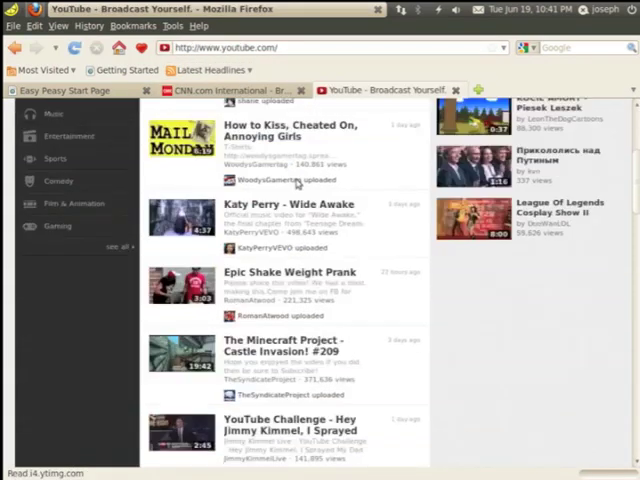
{"action": "scroll", "coordinate": [290, 180], "scroll_direction": "down", "scroll_amount": 3}
{"action": "scroll", "coordinate": [290, 180], "scroll_direction": "up", "scroll_amount": 8}
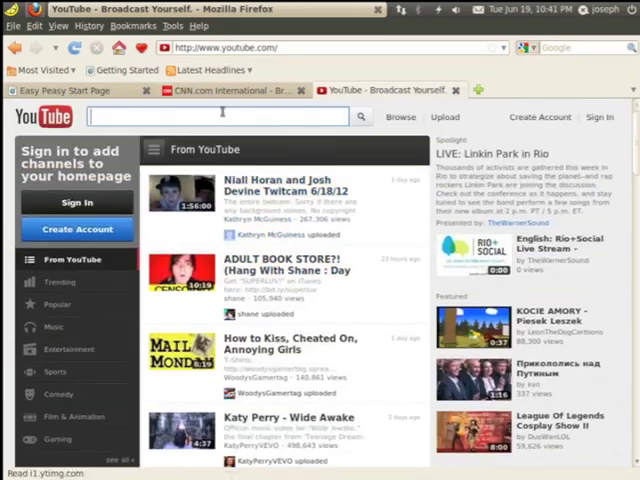
{"action": "left_click", "coordinate": [33, 9]}
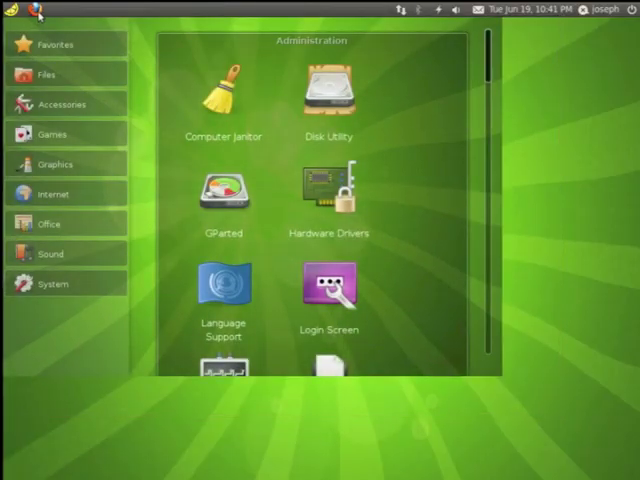
Step: Launch Calculator from Accessories and enter 69
{"action": "left_click", "coordinate": [62, 104]}
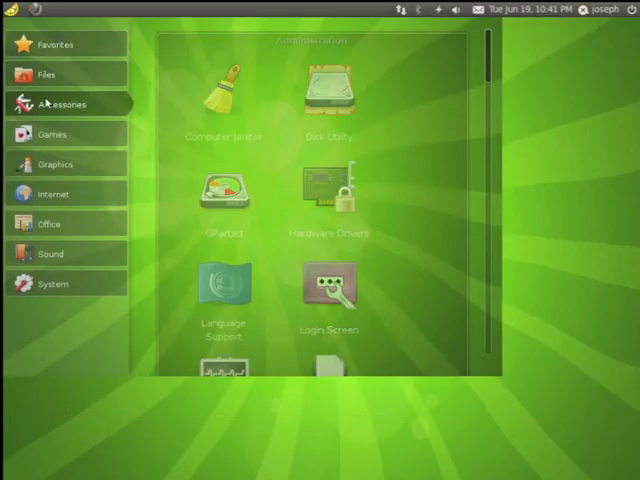
{"action": "left_click", "coordinate": [214, 85]}
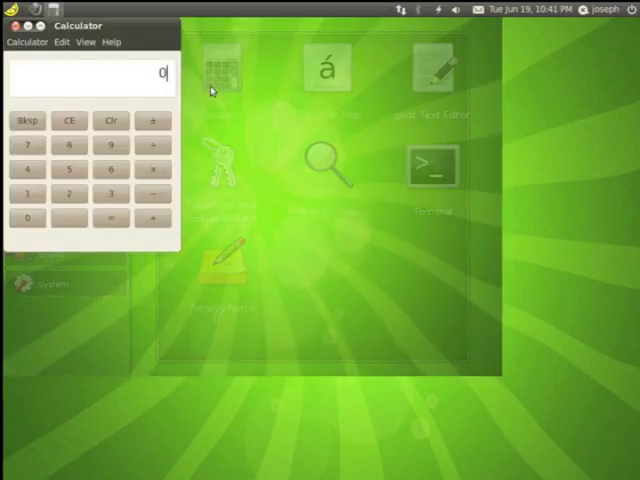
{"action": "left_click", "coordinate": [110, 172]}
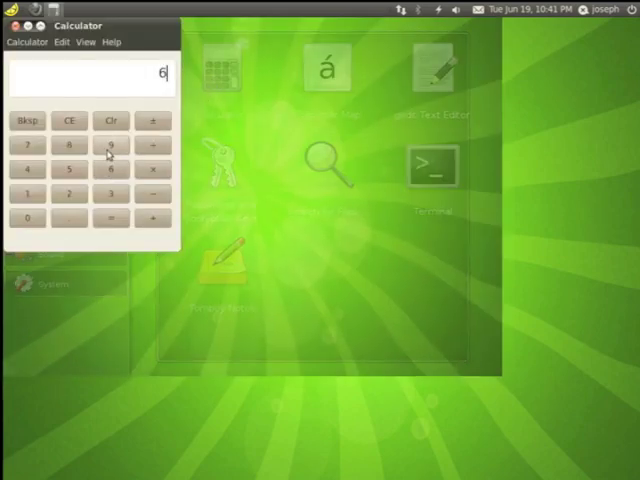
{"action": "left_click", "coordinate": [110, 146]}
Step: Multiply by 3 to get 207, then put the calculator window away
{"action": "left_click", "coordinate": [152, 170]}
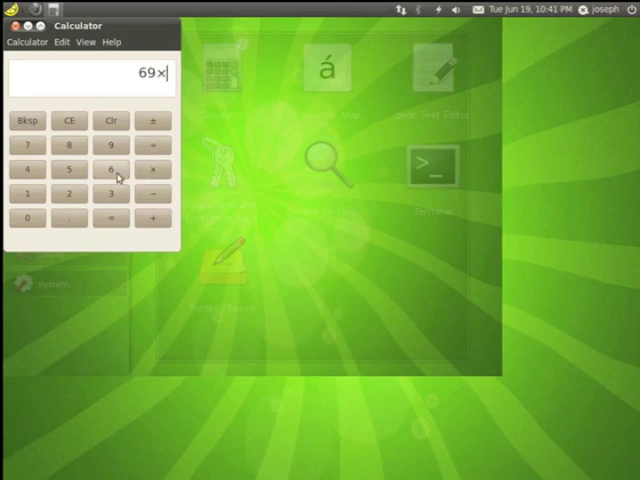
{"action": "left_click", "coordinate": [110, 194]}
{"action": "left_click", "coordinate": [112, 219]}
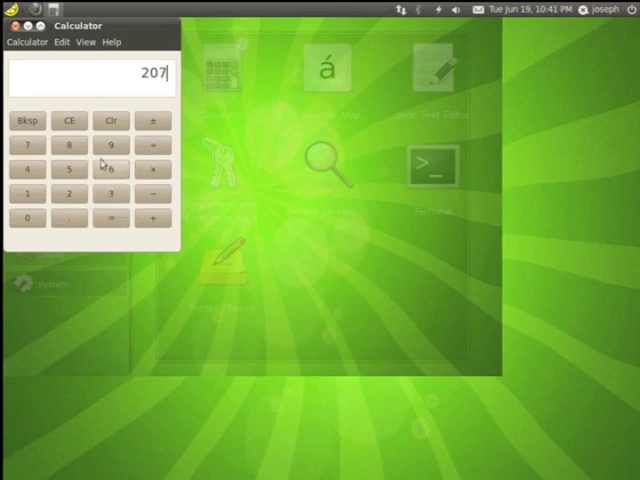
{"action": "left_click", "coordinate": [13, 26]}
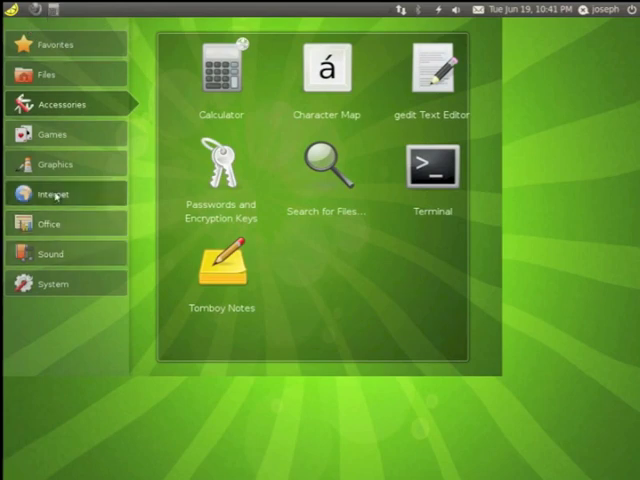
Step: Launch Skype from the Internet category and accept its licence agreement
{"action": "left_click", "coordinate": [55, 194]}
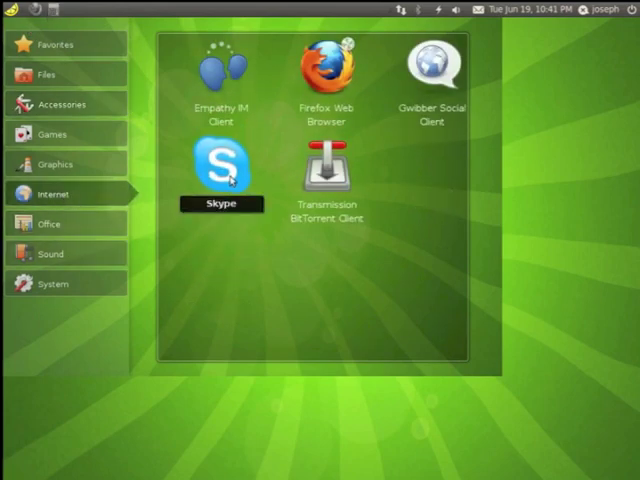
{"action": "left_click", "coordinate": [230, 178]}
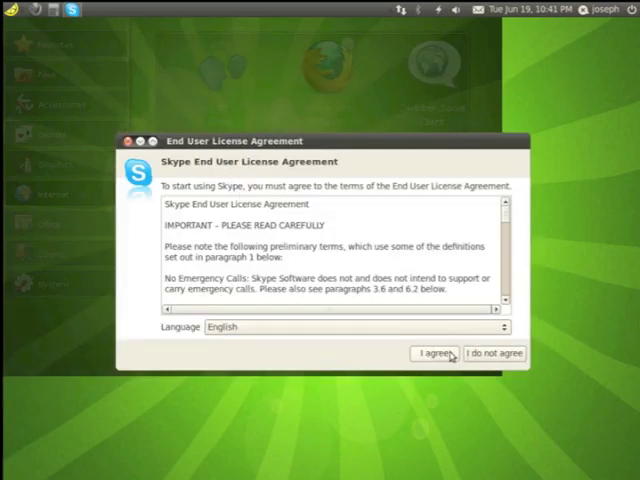
{"action": "left_click", "coordinate": [474, 355]}
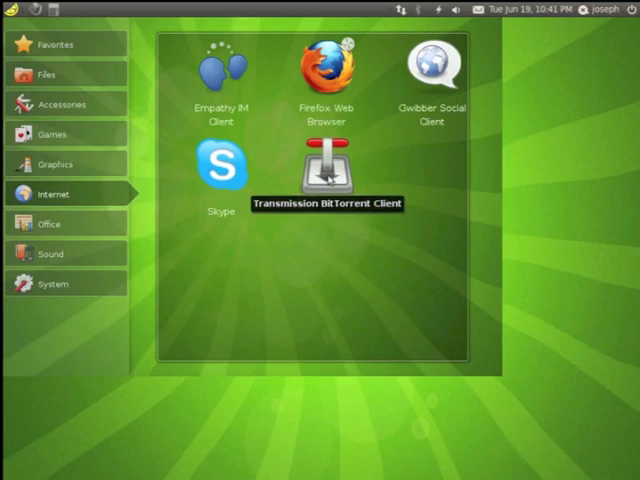
Step: Browse the Office, Sound, Graphics and Games categories, ending back on Accessories
{"action": "left_click", "coordinate": [72, 225]}
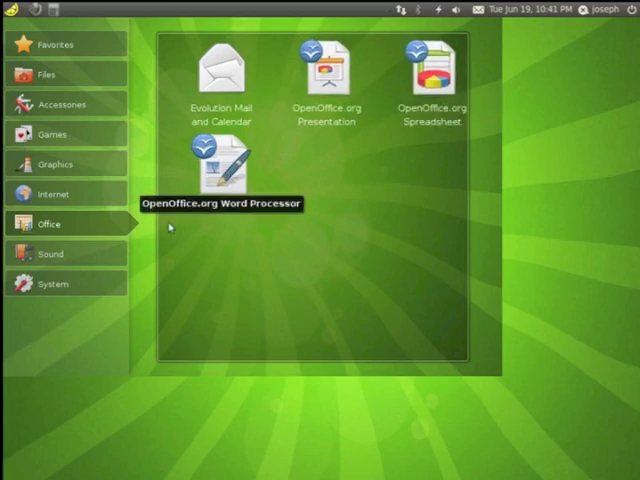
{"action": "left_click", "coordinate": [53, 254]}
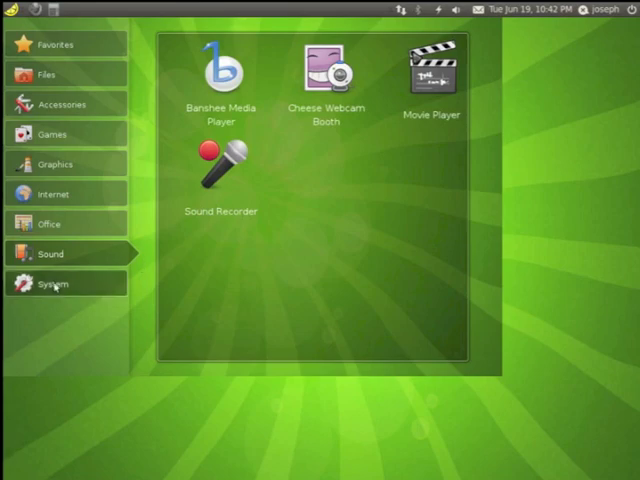
{"action": "mouse_move", "coordinate": [53, 194]}
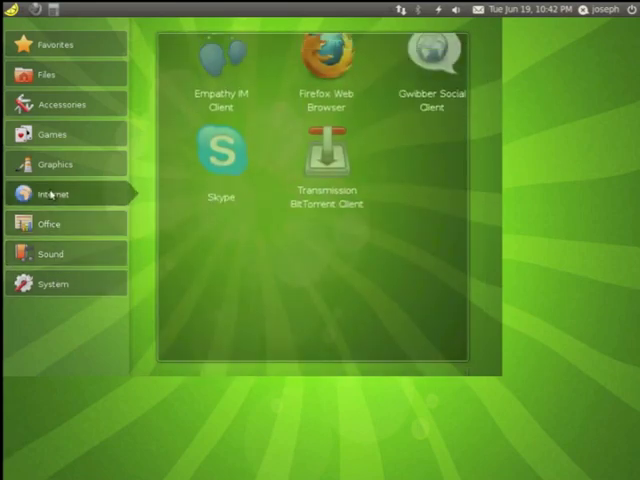
{"action": "left_click", "coordinate": [53, 165]}
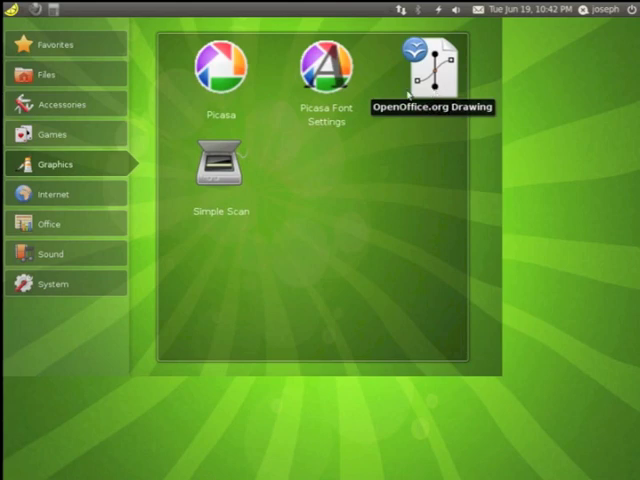
{"action": "left_click", "coordinate": [47, 133]}
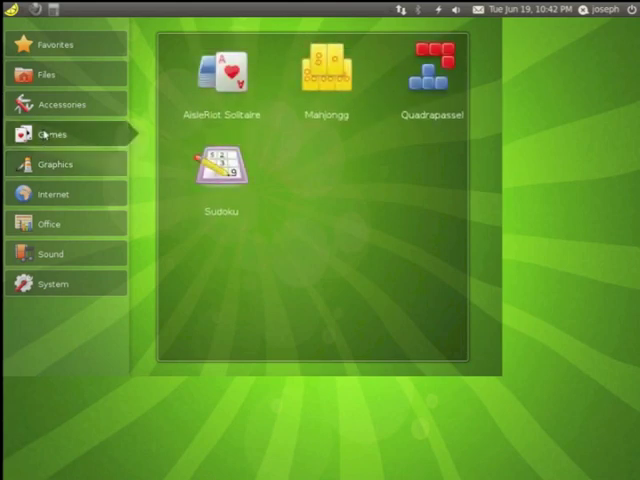
{"action": "left_click", "coordinate": [62, 104]}
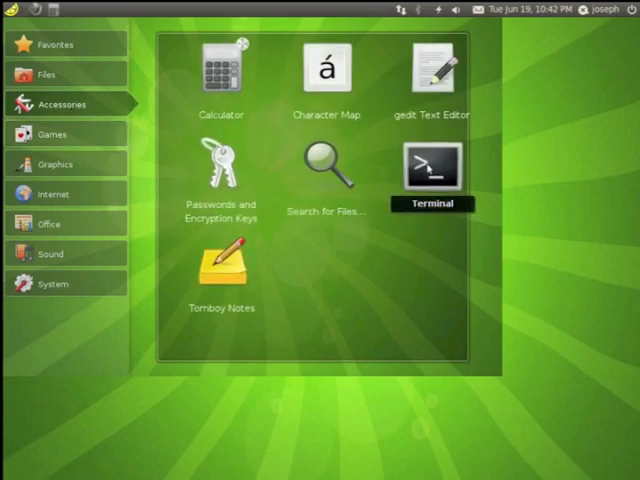
Step: Launch Terminal, run top and suspend it with Ctrl+Z
{"action": "left_click", "coordinate": [432, 172]}
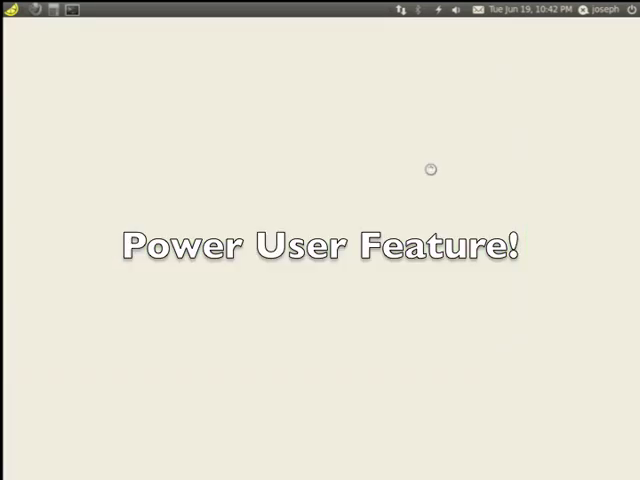
{"action": "type", "text": "top"}
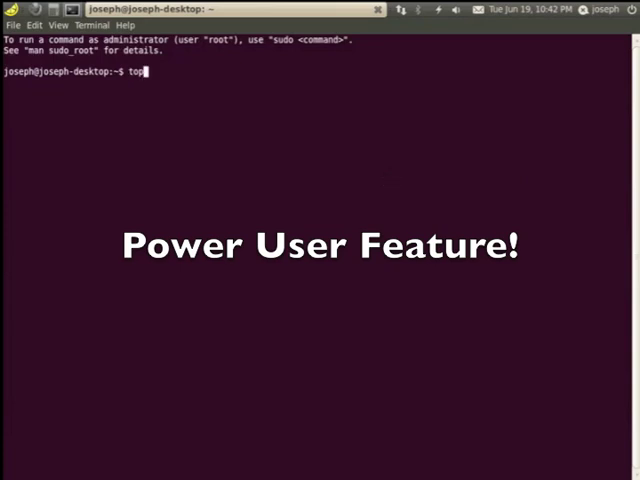
{"action": "key", "text": "Return"}
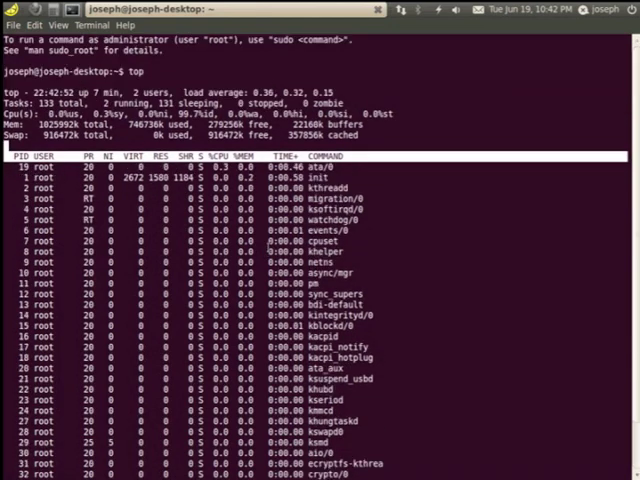
{"action": "key", "text": "ctrl+z"}
{"action": "type", "text": "wh"}
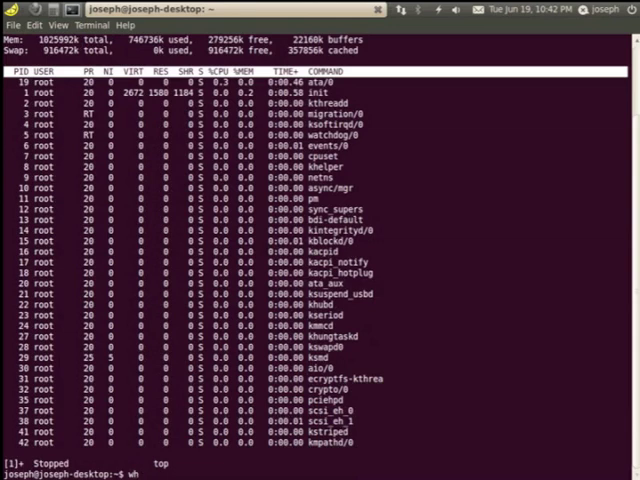
{"action": "type", "text": "oami"}
Step: Run whoami to show the current user and ifconfig for network interface details
{"action": "key", "text": "Return"}
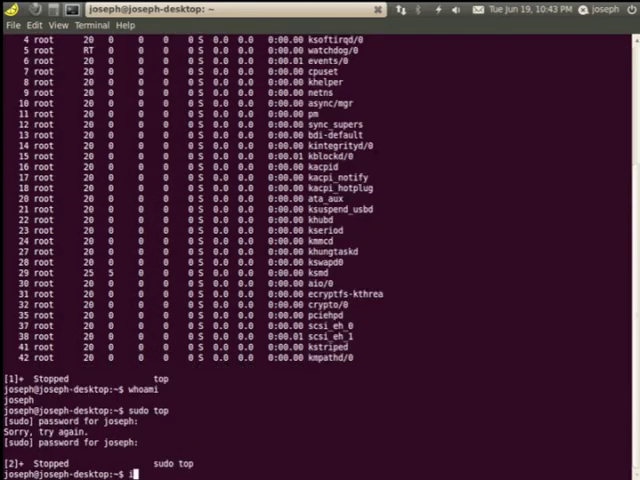
{"action": "type", "text": "fconfig"}
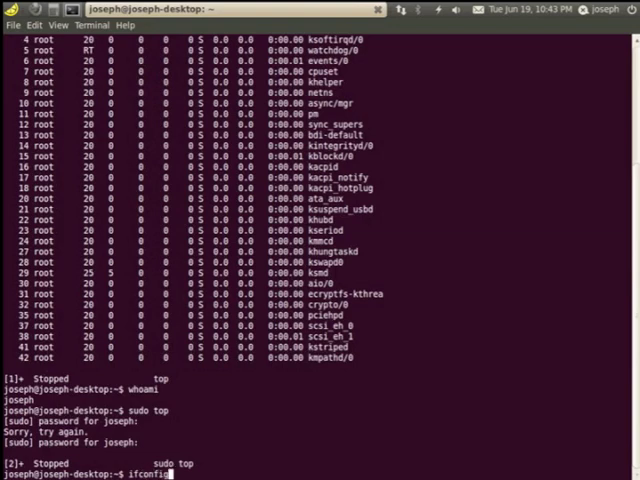
{"action": "key", "text": "Return"}
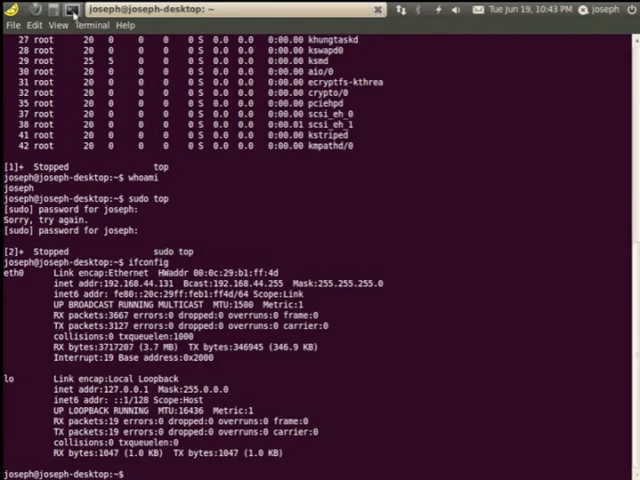
Step: Switch between the Calculator (showing 207), Firefox YouTube and Terminal windows from the panel
{"action": "left_click", "coordinate": [30, 7]}
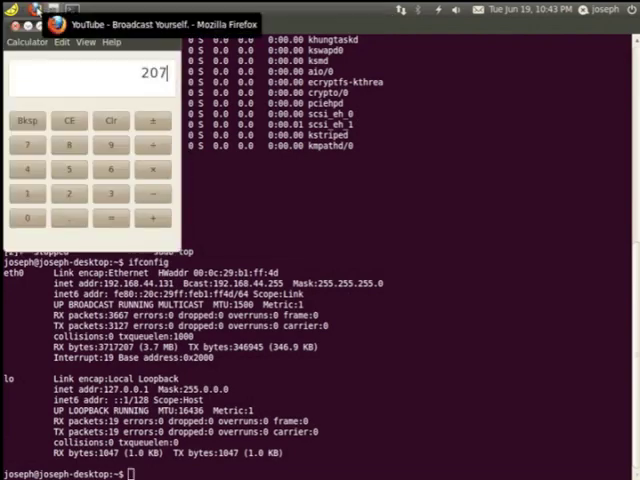
{"action": "left_click", "coordinate": [55, 9]}
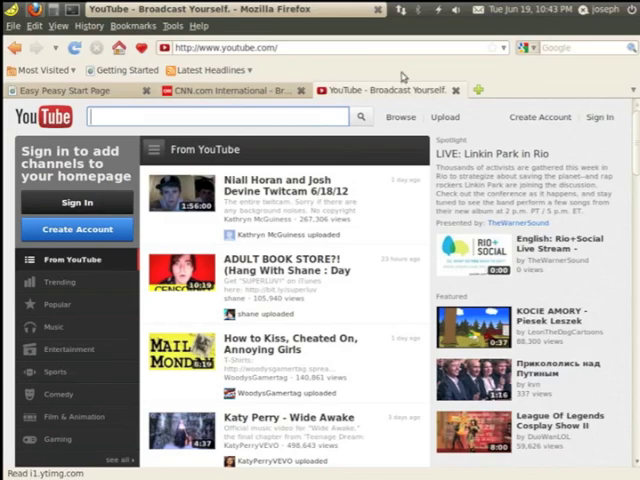
{"action": "left_click", "coordinate": [72, 8]}
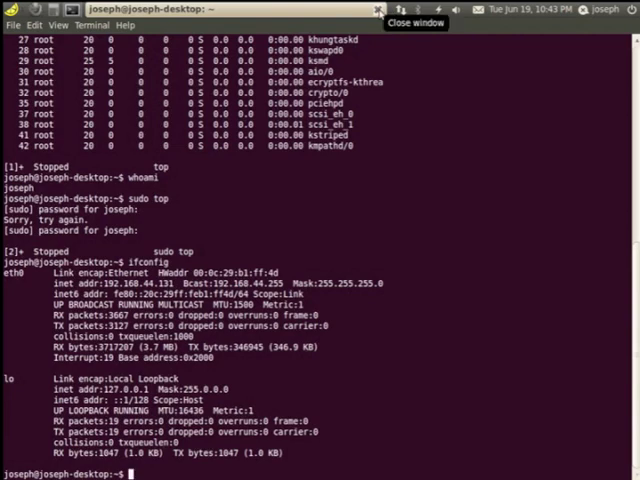
Step: Close the Terminal and return to the EasyPeasy Favorites launcher
{"action": "left_click", "coordinate": [378, 9]}
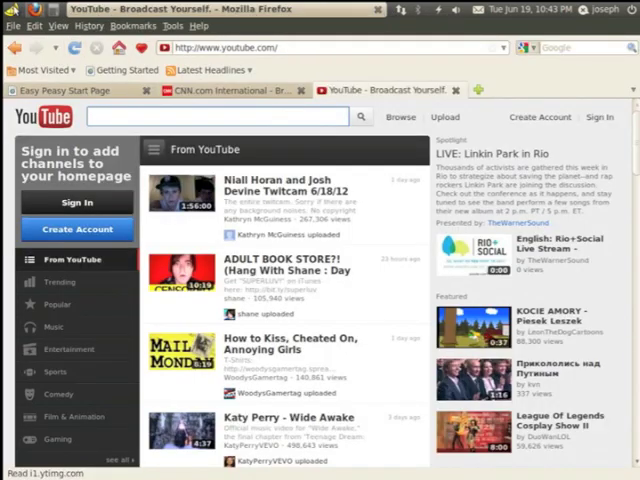
{"action": "left_click", "coordinate": [8, 6]}
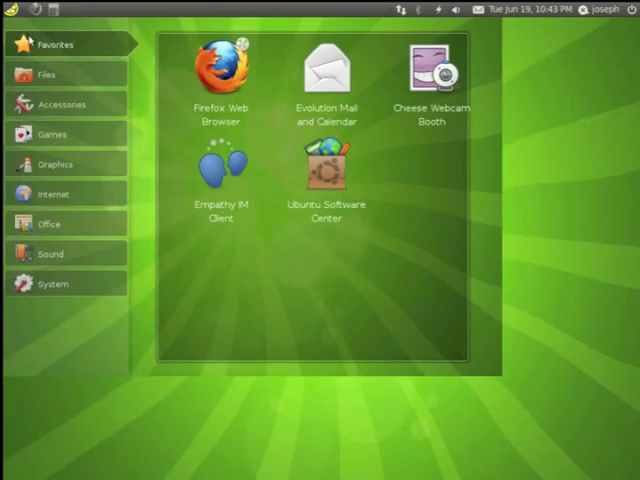
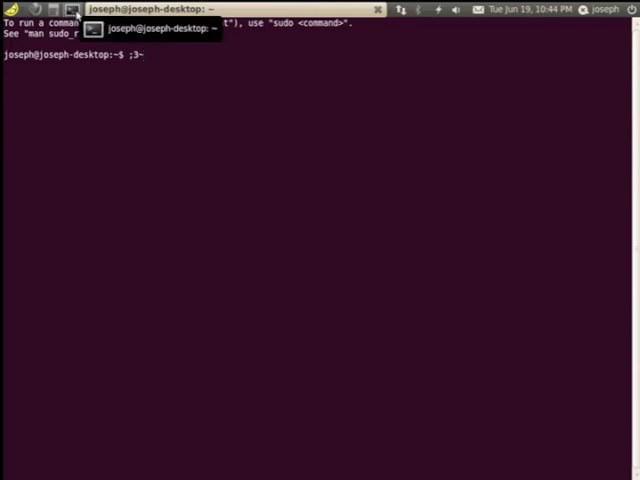
Step: Switch between the Calculator, Firefox YouTube and terminal windows, then close the terminal from its taskbar menu
{"action": "left_click", "coordinate": [52, 10]}
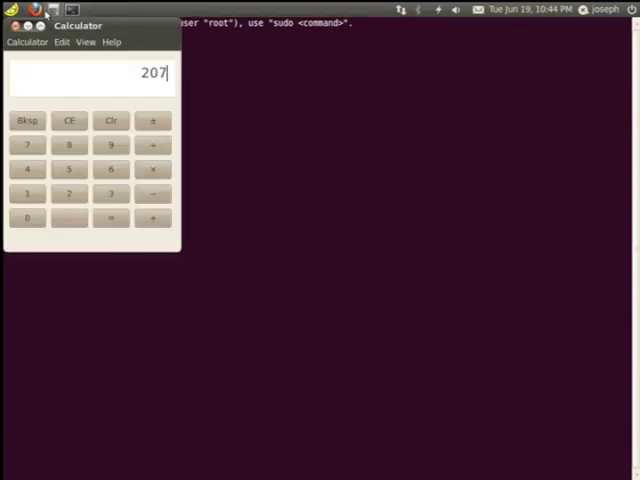
{"action": "left_click", "coordinate": [36, 10]}
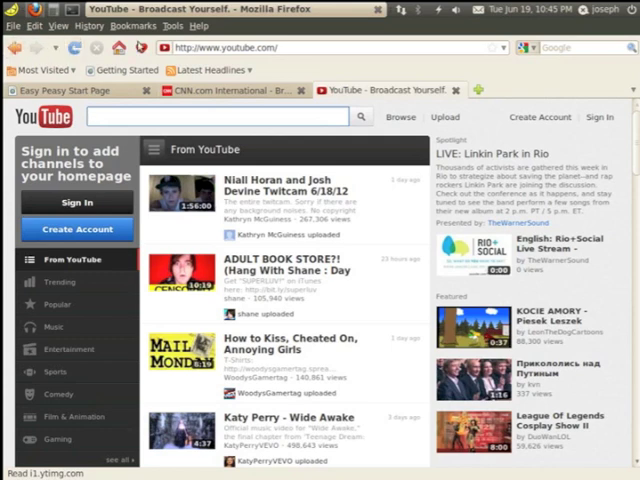
{"action": "left_click", "coordinate": [72, 10]}
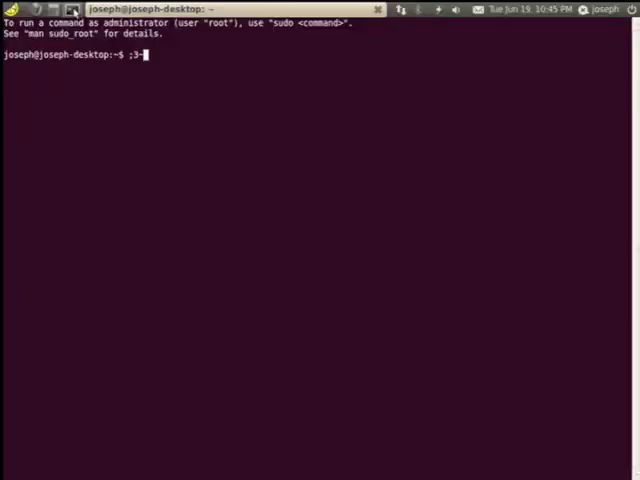
{"action": "left_click", "coordinate": [72, 10]}
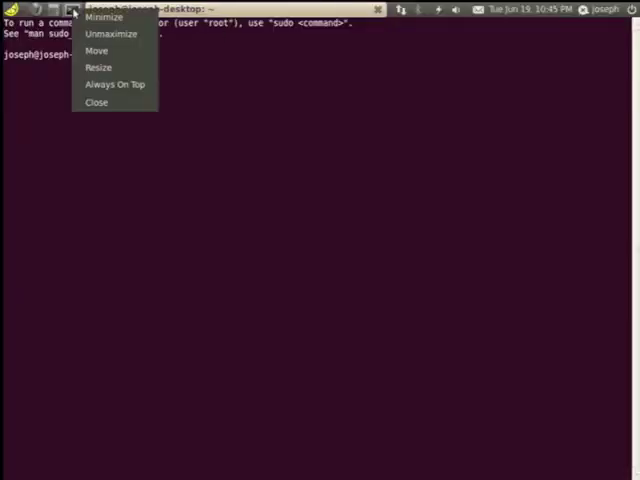
{"action": "left_click", "coordinate": [90, 101]}
Step: Close the remaining window from the taskbar and bring up Firefox's window menu and File commands
{"action": "left_click", "coordinate": [55, 9]}
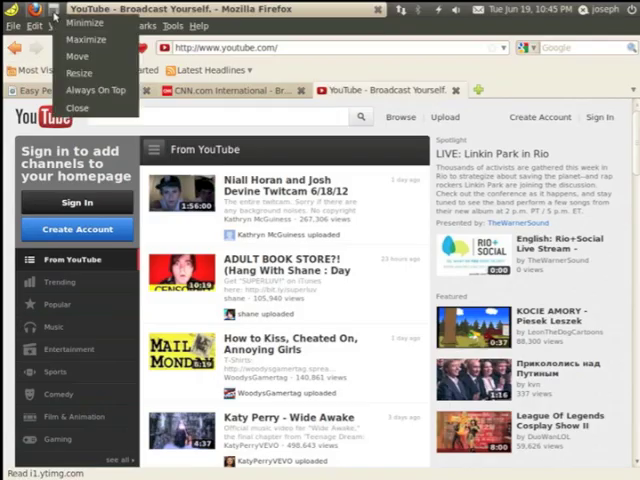
{"action": "left_click", "coordinate": [84, 115]}
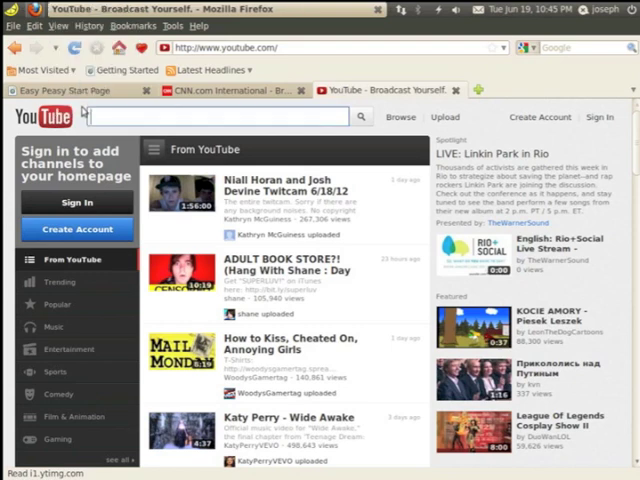
{"action": "left_click", "coordinate": [34, 8]}
{"action": "left_click", "coordinate": [14, 26]}
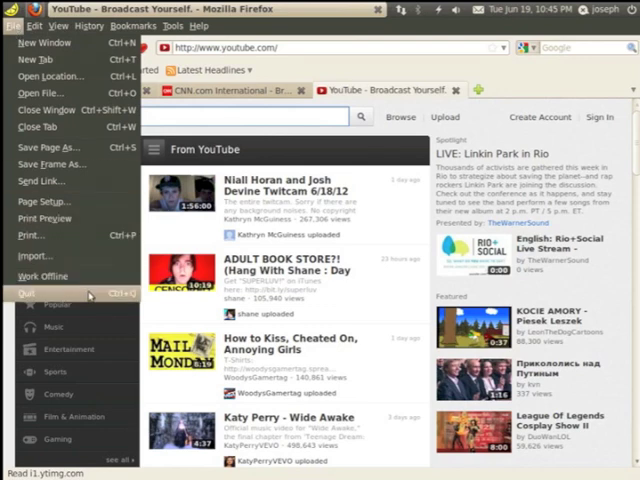
Step: Quit Firefox with Save and Quit so its open tabs are kept for next time
{"action": "left_click", "coordinate": [90, 294]}
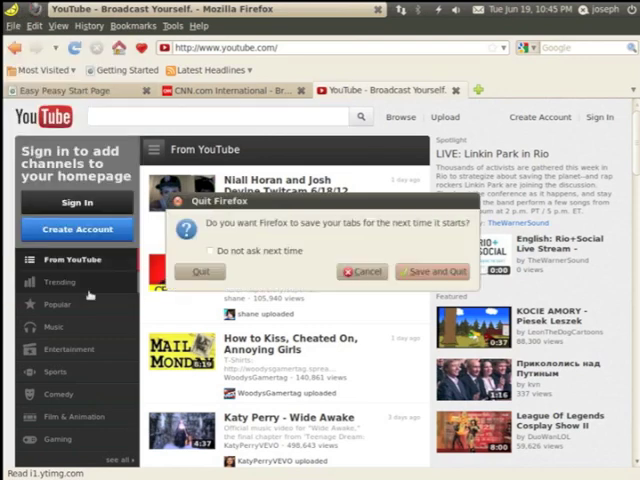
{"action": "left_click", "coordinate": [428, 274]}
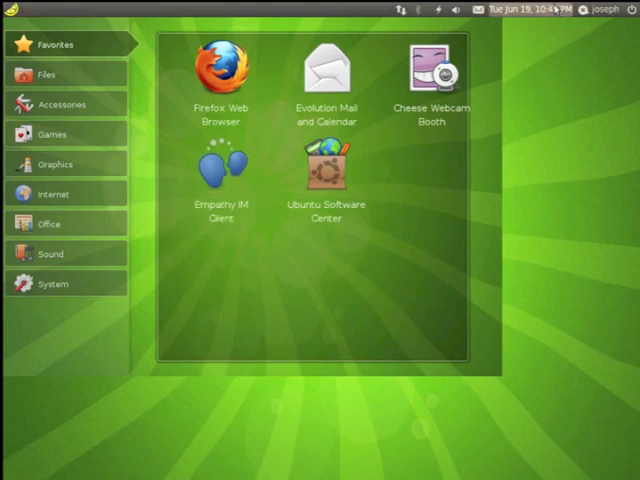
Step: Lock the session from the power menu and unlock it again with Joseph's password
{"action": "left_click", "coordinate": [633, 9]}
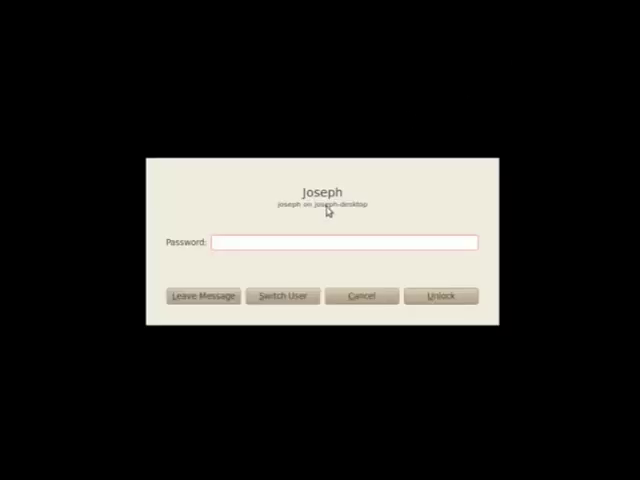
{"action": "key", "text": "Return"}
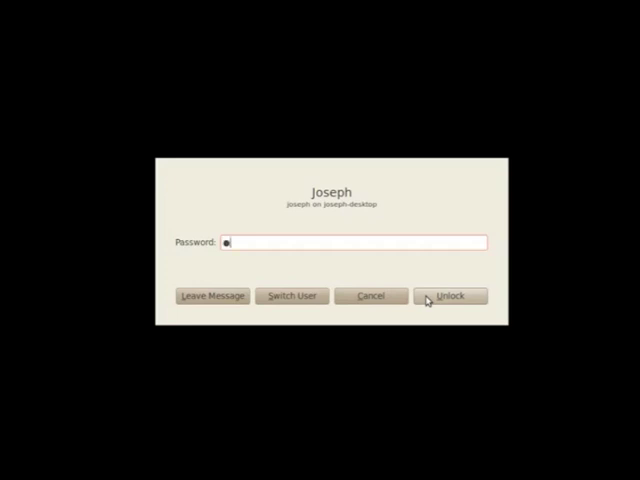
{"action": "type", "text": "***"}
{"action": "type", "text": "******"}
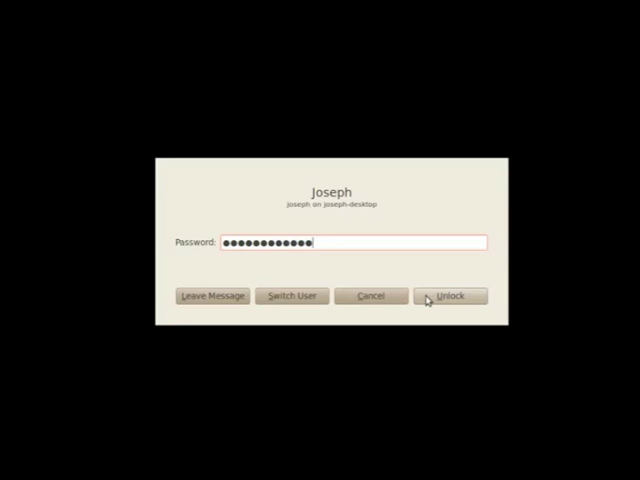
{"action": "left_click", "coordinate": [438, 296]}
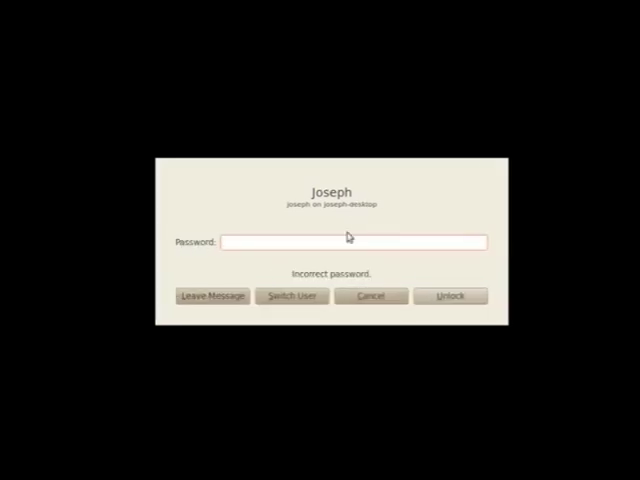
{"action": "type", "text": "*****"}
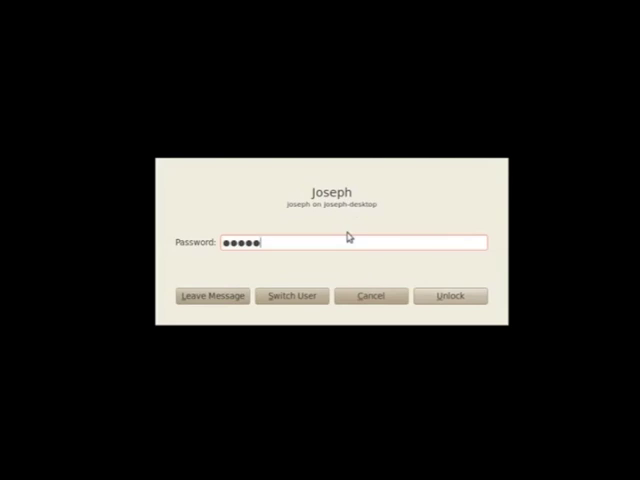
{"action": "type", "text": "**"}
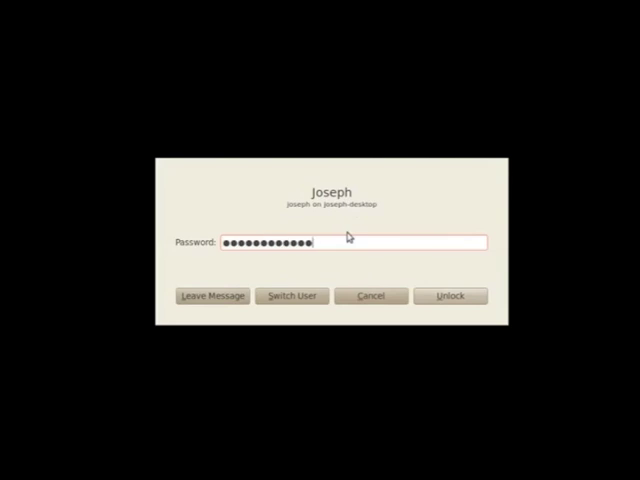
{"action": "key", "text": "Return"}
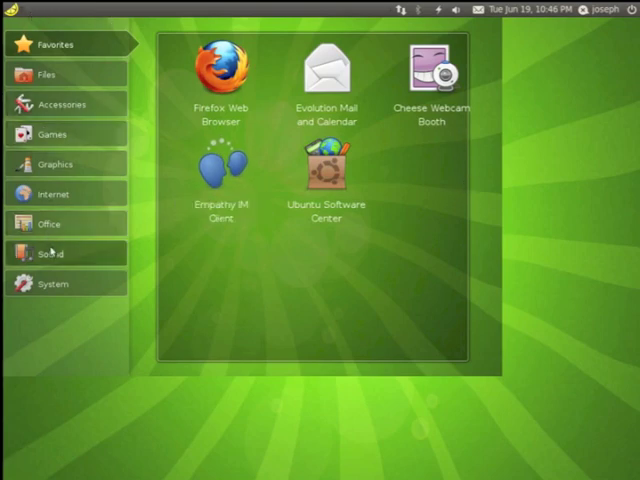
Step: Browse the Internet and Accessories launcher categories and start a Terminal
{"action": "left_click", "coordinate": [50, 192]}
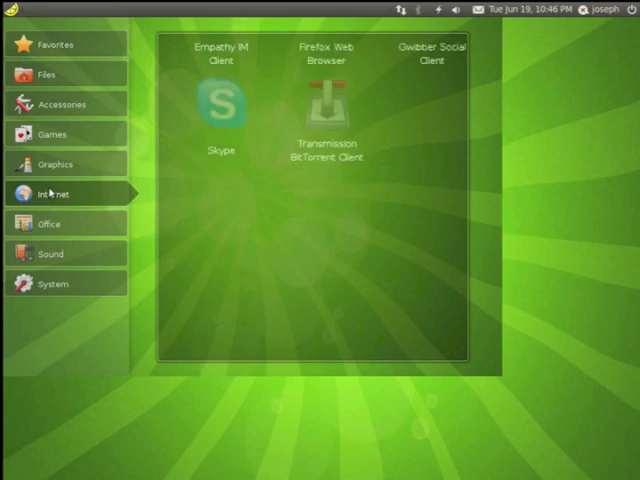
{"action": "left_click", "coordinate": [55, 104]}
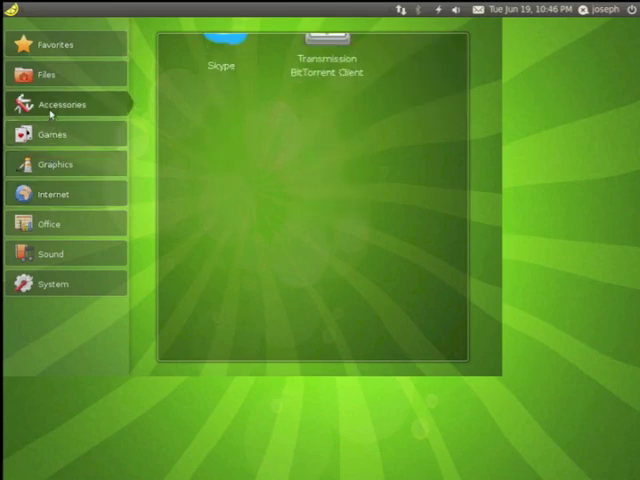
{"action": "left_click", "coordinate": [432, 175]}
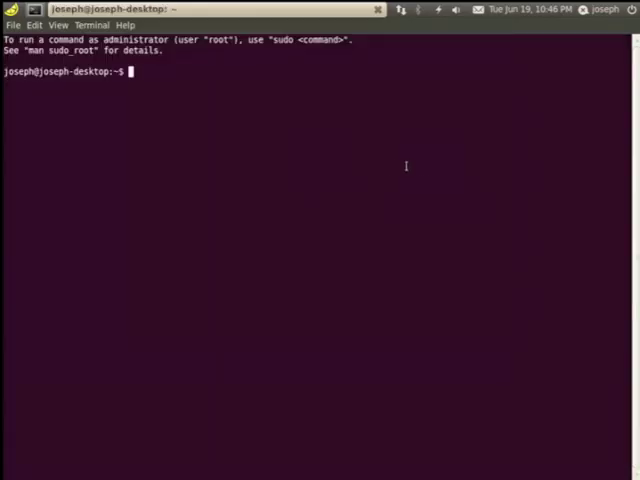
{"action": "type", "text": "sud"}
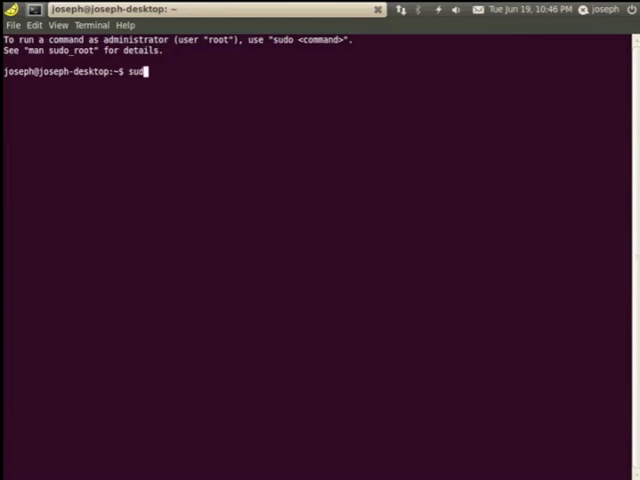
{"action": "type", "text": "o top"}
Step: Run 'sudo top' with the password to watch processes and memory, then suspend it with Ctrl+Z
{"action": "key", "text": "Return"}
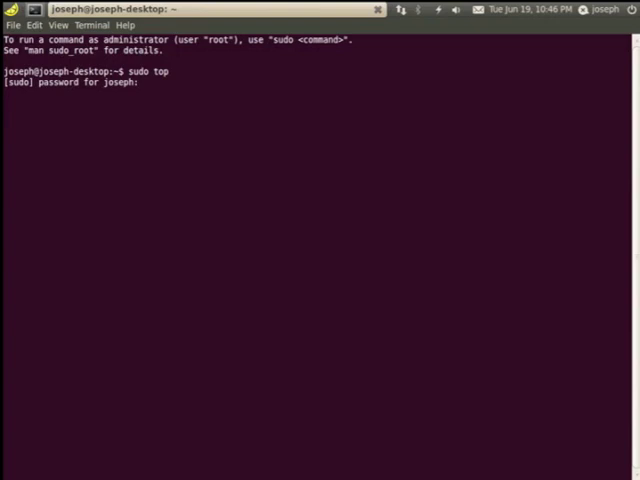
{"action": "key", "text": "Return"}
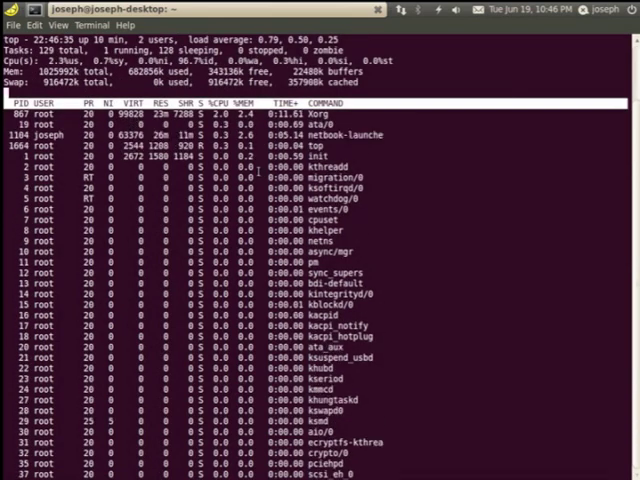
{"action": "key", "text": "ctrl+z"}
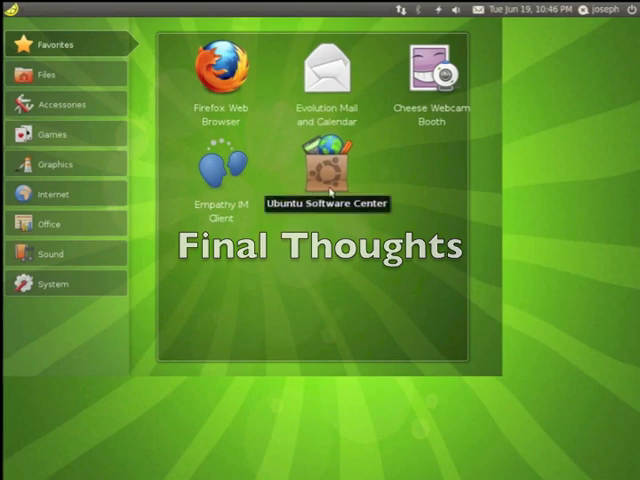
Step: Turn Bluetooth off from its indicator and review the General page of Power Management Preferences
{"action": "left_click", "coordinate": [418, 9]}
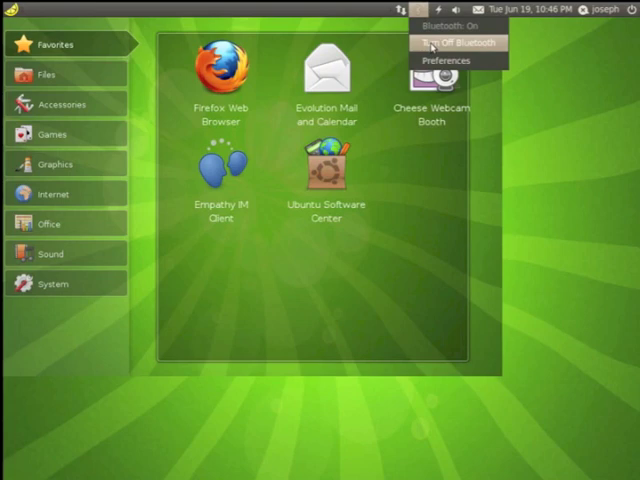
{"action": "left_click", "coordinate": [434, 27]}
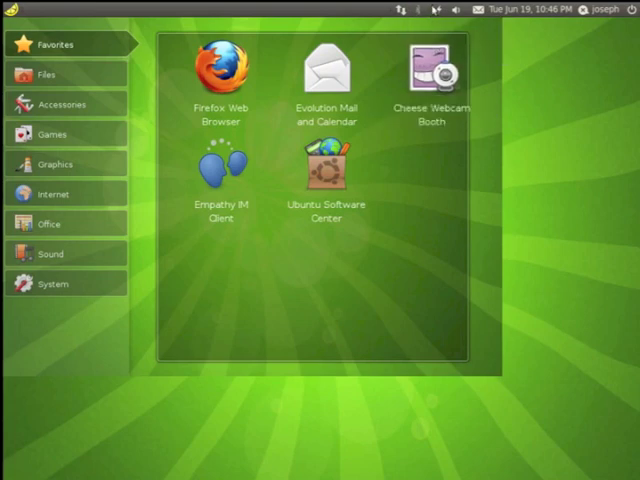
{"action": "left_click", "coordinate": [440, 9]}
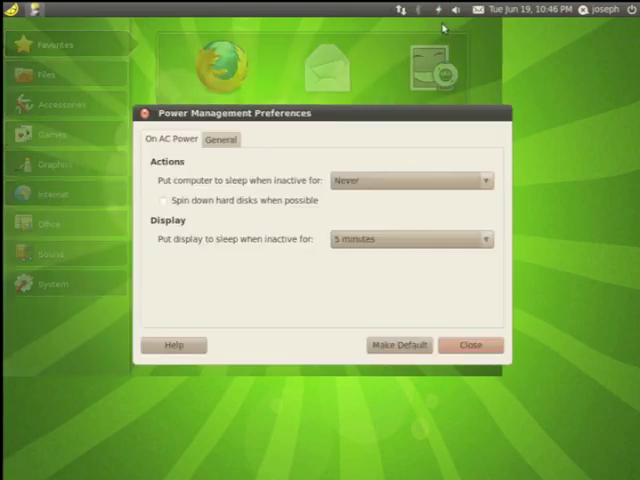
{"action": "left_click", "coordinate": [220, 139]}
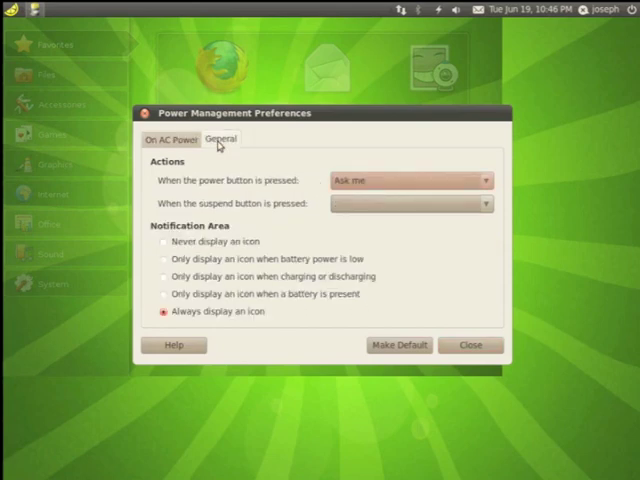
{"action": "left_click", "coordinate": [470, 344]}
Step: Raise the system volume with the sound indicator's slider and dismiss the menu
{"action": "left_click", "coordinate": [456, 9]}
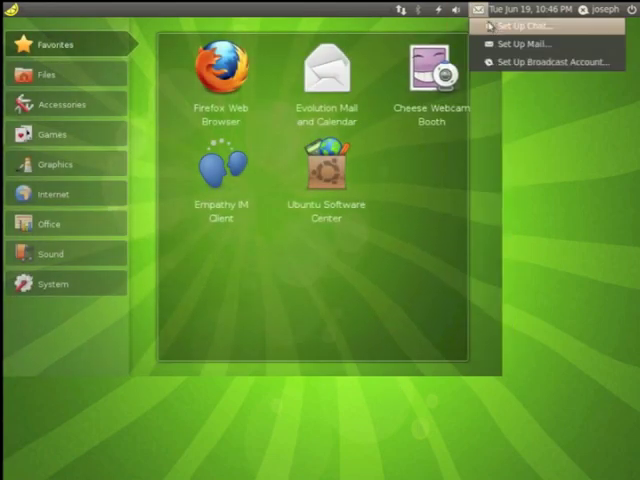
{"action": "left_click_drag", "start_coordinate": [502, 40], "coordinate": [524, 40]}
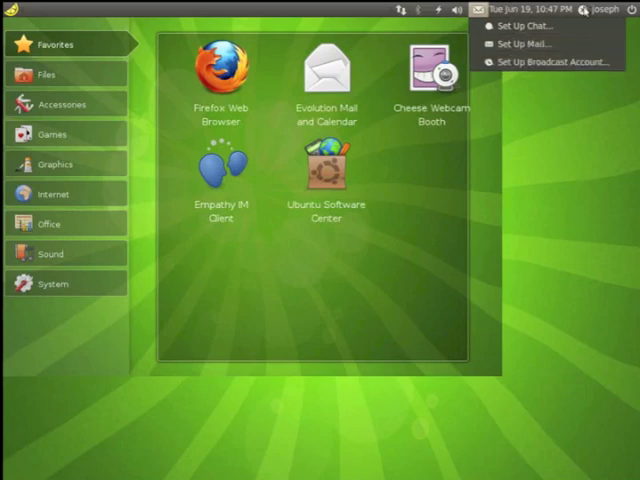
{"action": "left_click", "coordinate": [457, 128]}
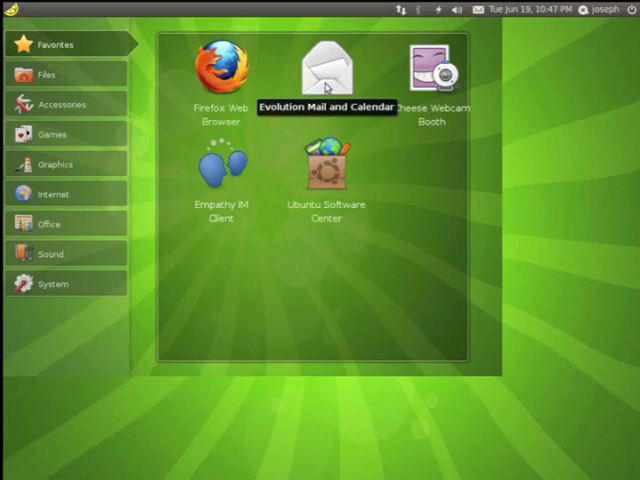
Step: Browse the Internet, Games and Office application categories in the launcher
{"action": "left_click", "coordinate": [90, 192]}
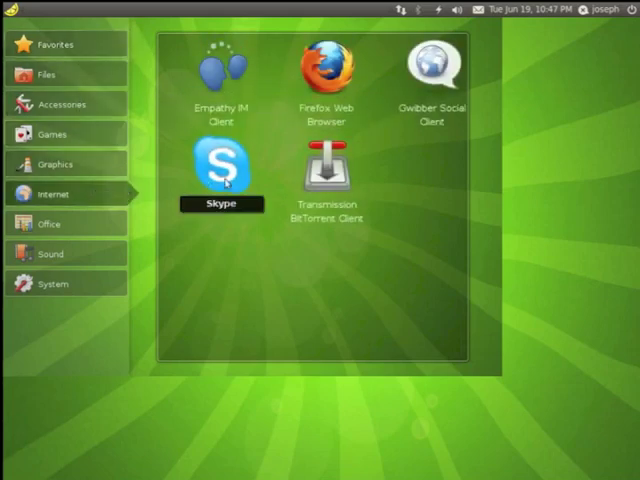
{"action": "left_click", "coordinate": [72, 132]}
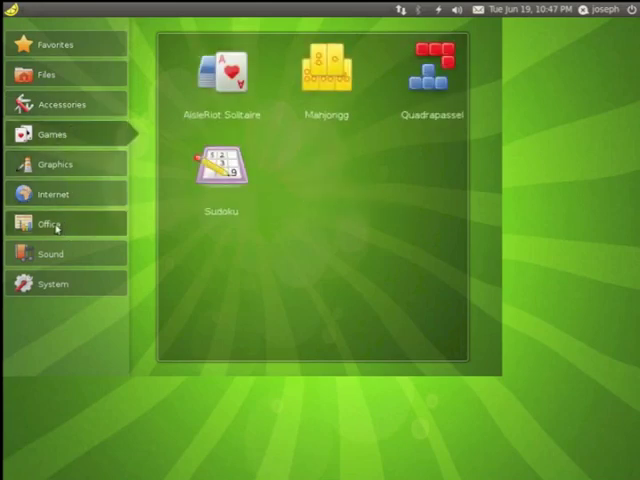
{"action": "left_click", "coordinate": [55, 224]}
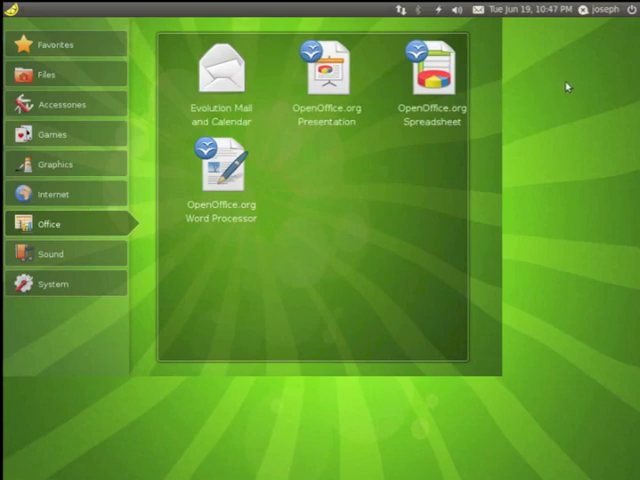
Step: Choose Shut Down from the session menu to bring up the shutdown confirmation
{"action": "left_click", "coordinate": [632, 9]}
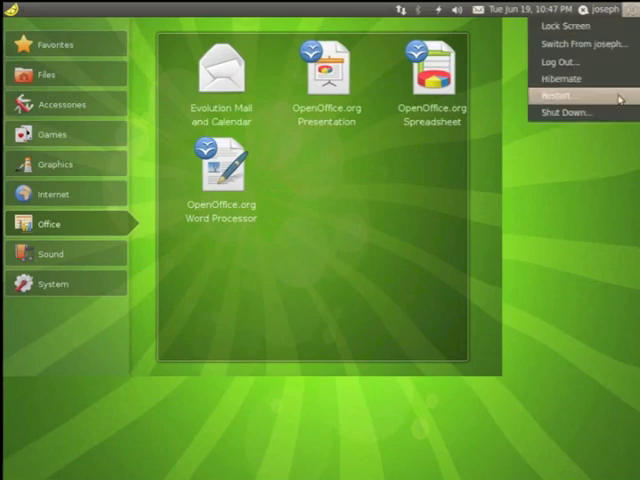
{"action": "left_click", "coordinate": [575, 112]}
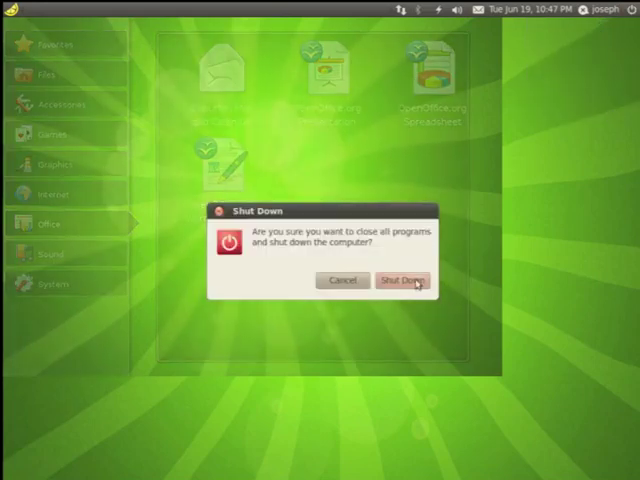